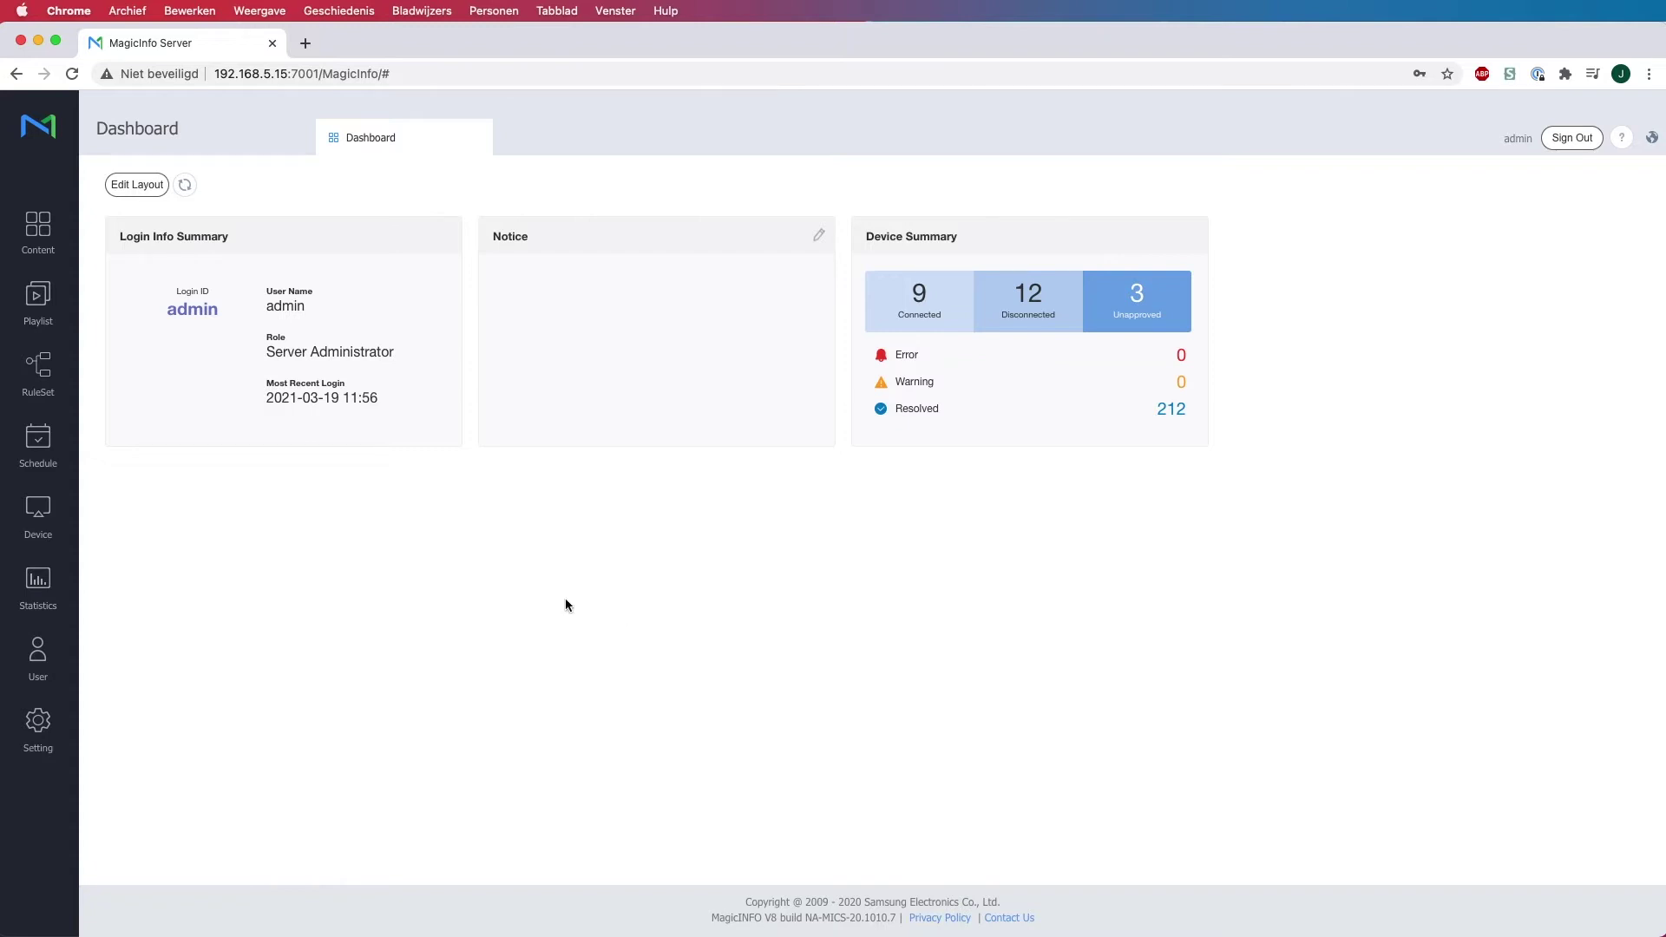
Step: Create a new Advertisement-type playlist supporting I and S6 devices
{"action": "left_click", "coordinate": [38, 298]}
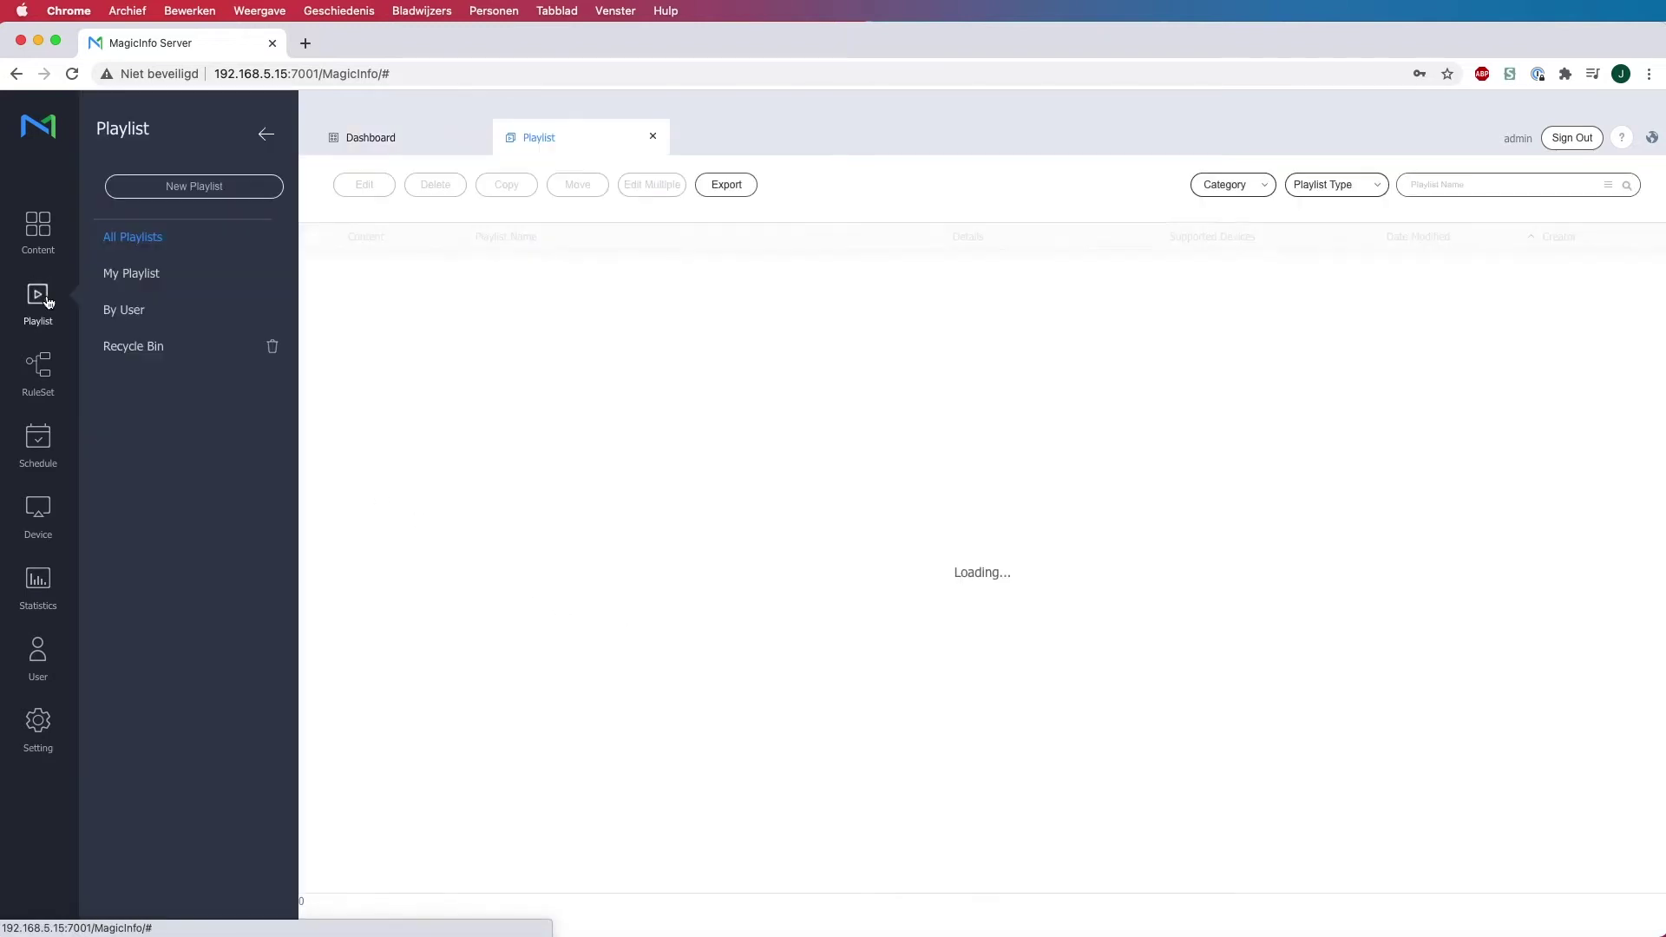
{"action": "left_click", "coordinate": [204, 191]}
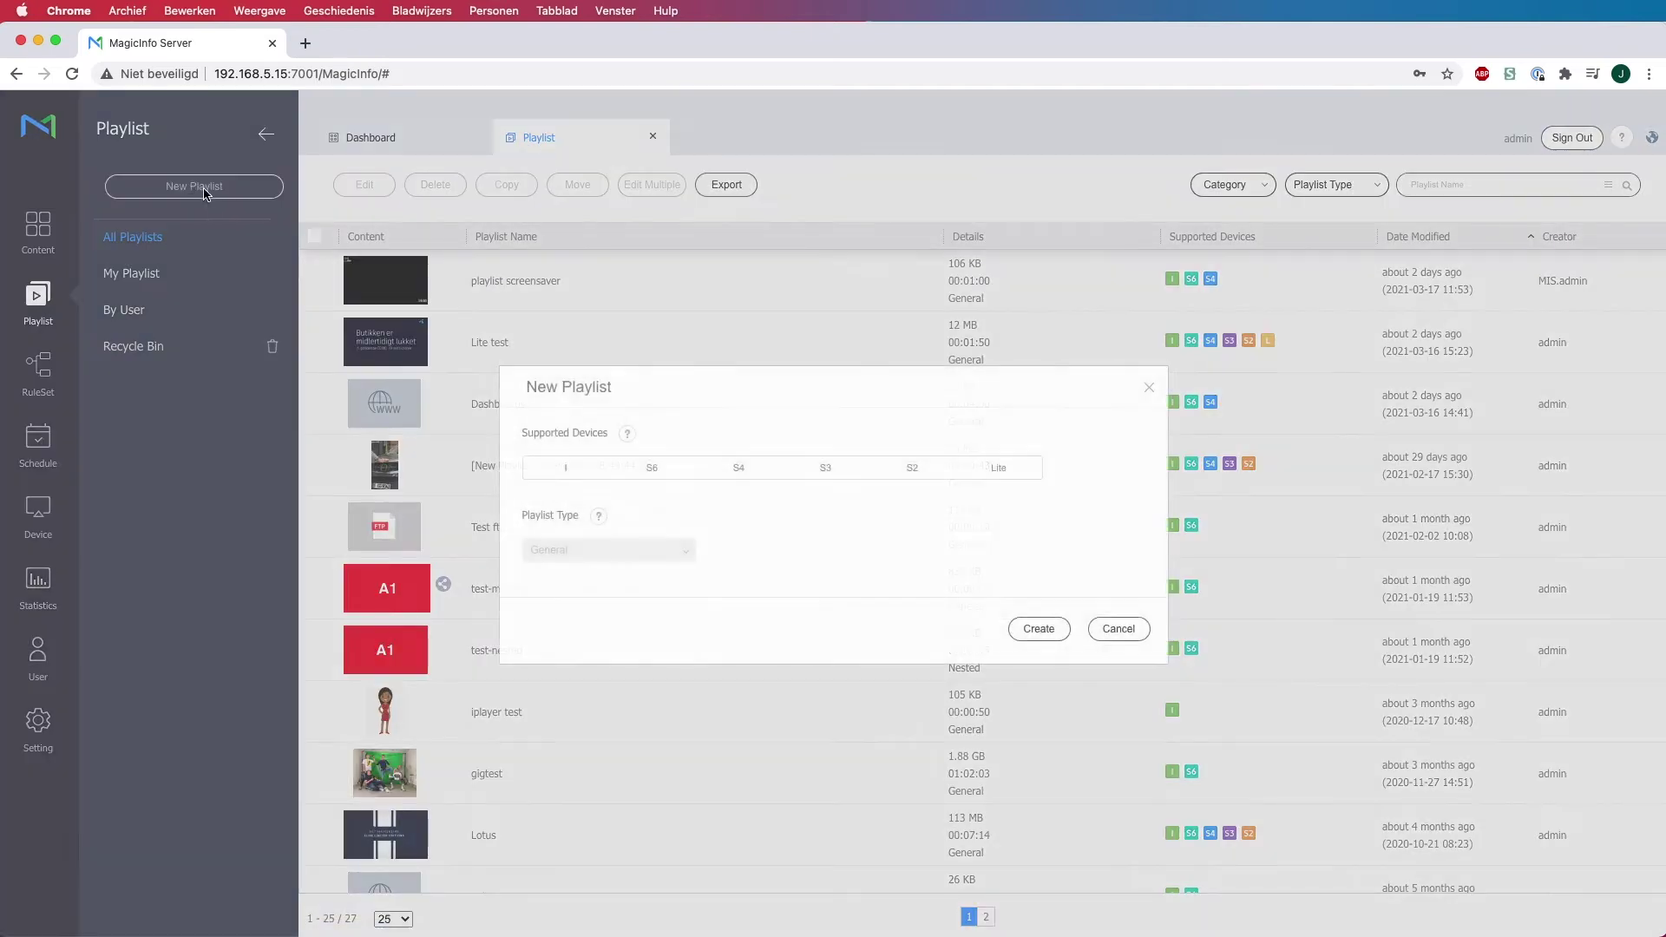
{"action": "left_click", "coordinate": [663, 476]}
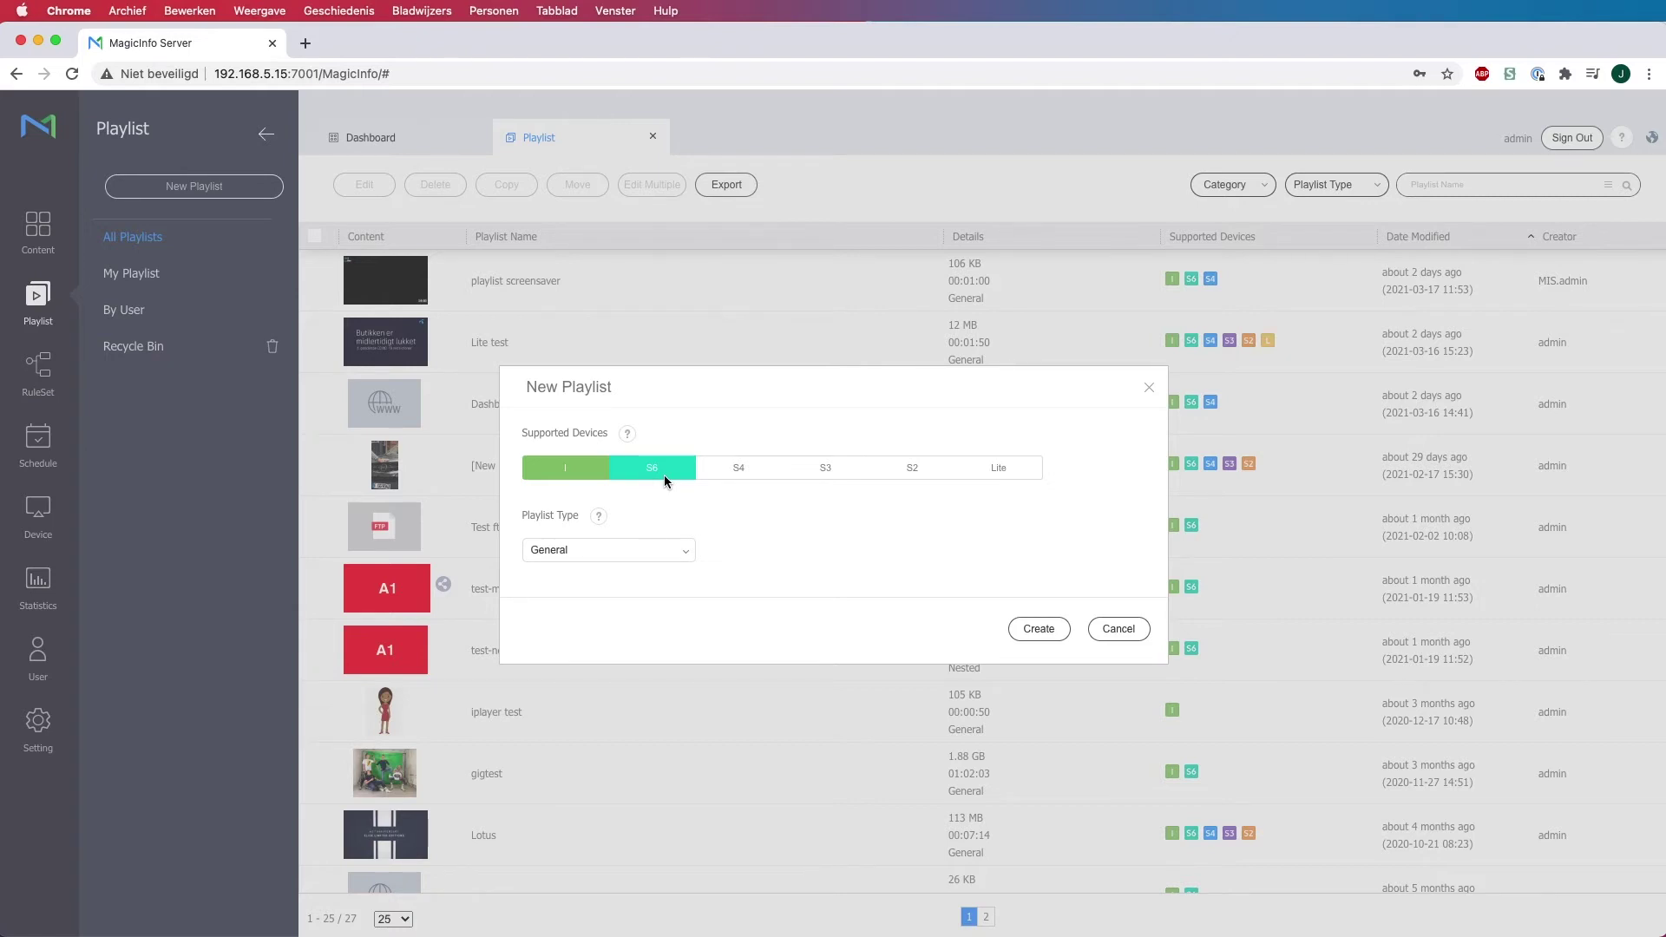
{"action": "left_click", "coordinate": [683, 553]}
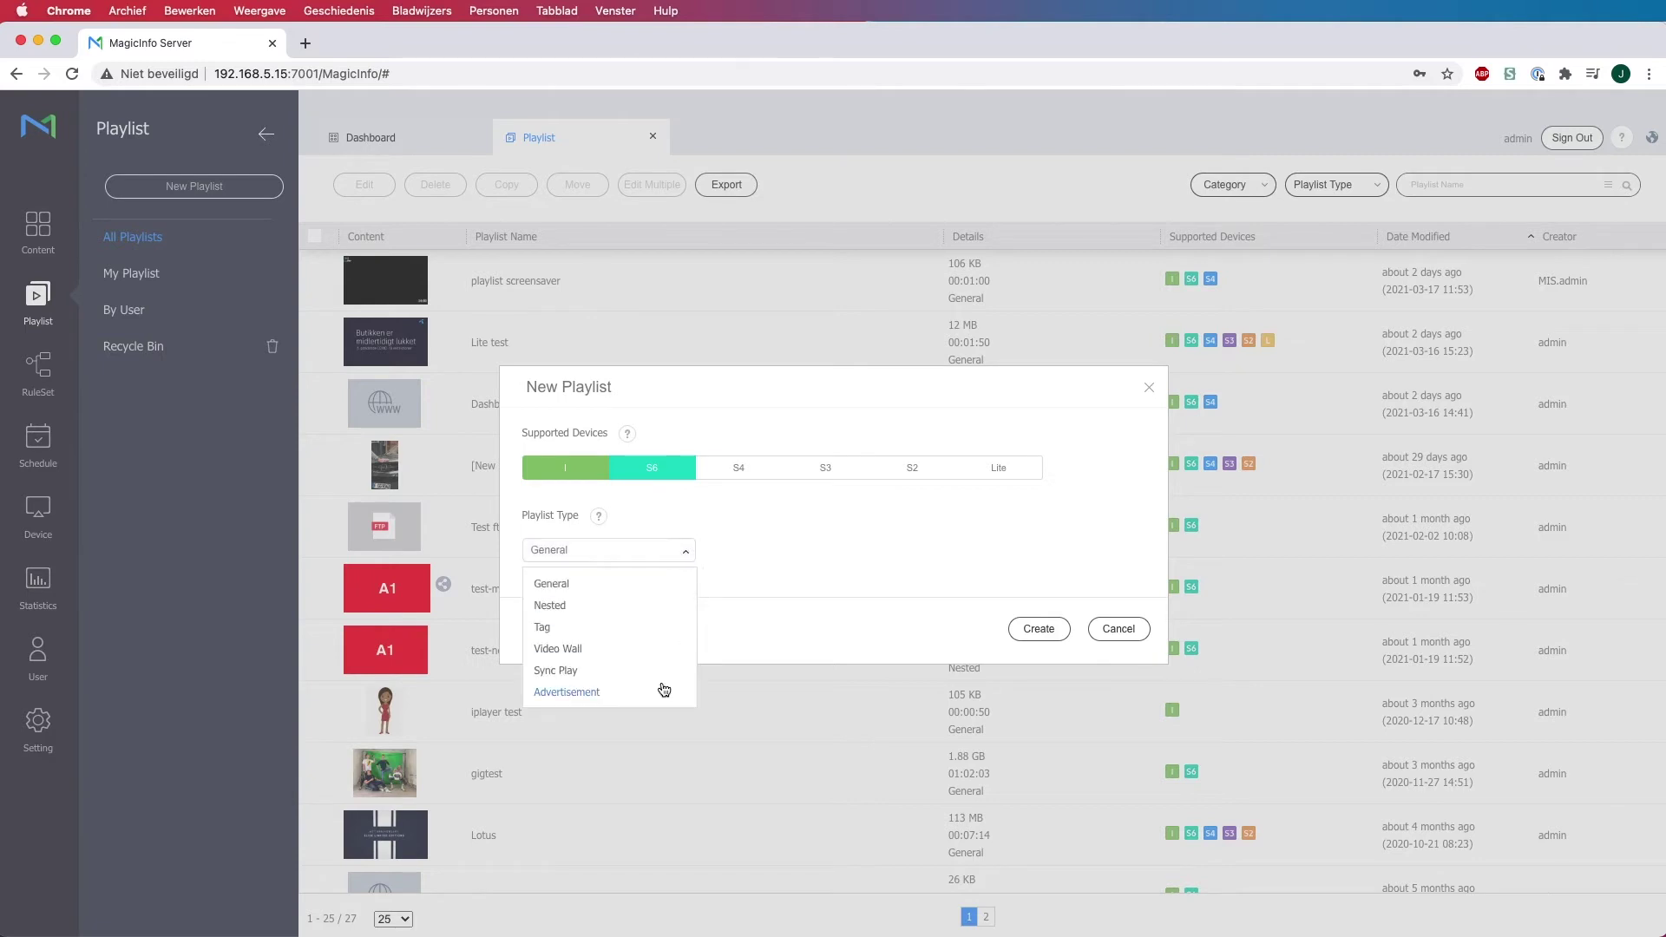
{"action": "left_click", "coordinate": [595, 691]}
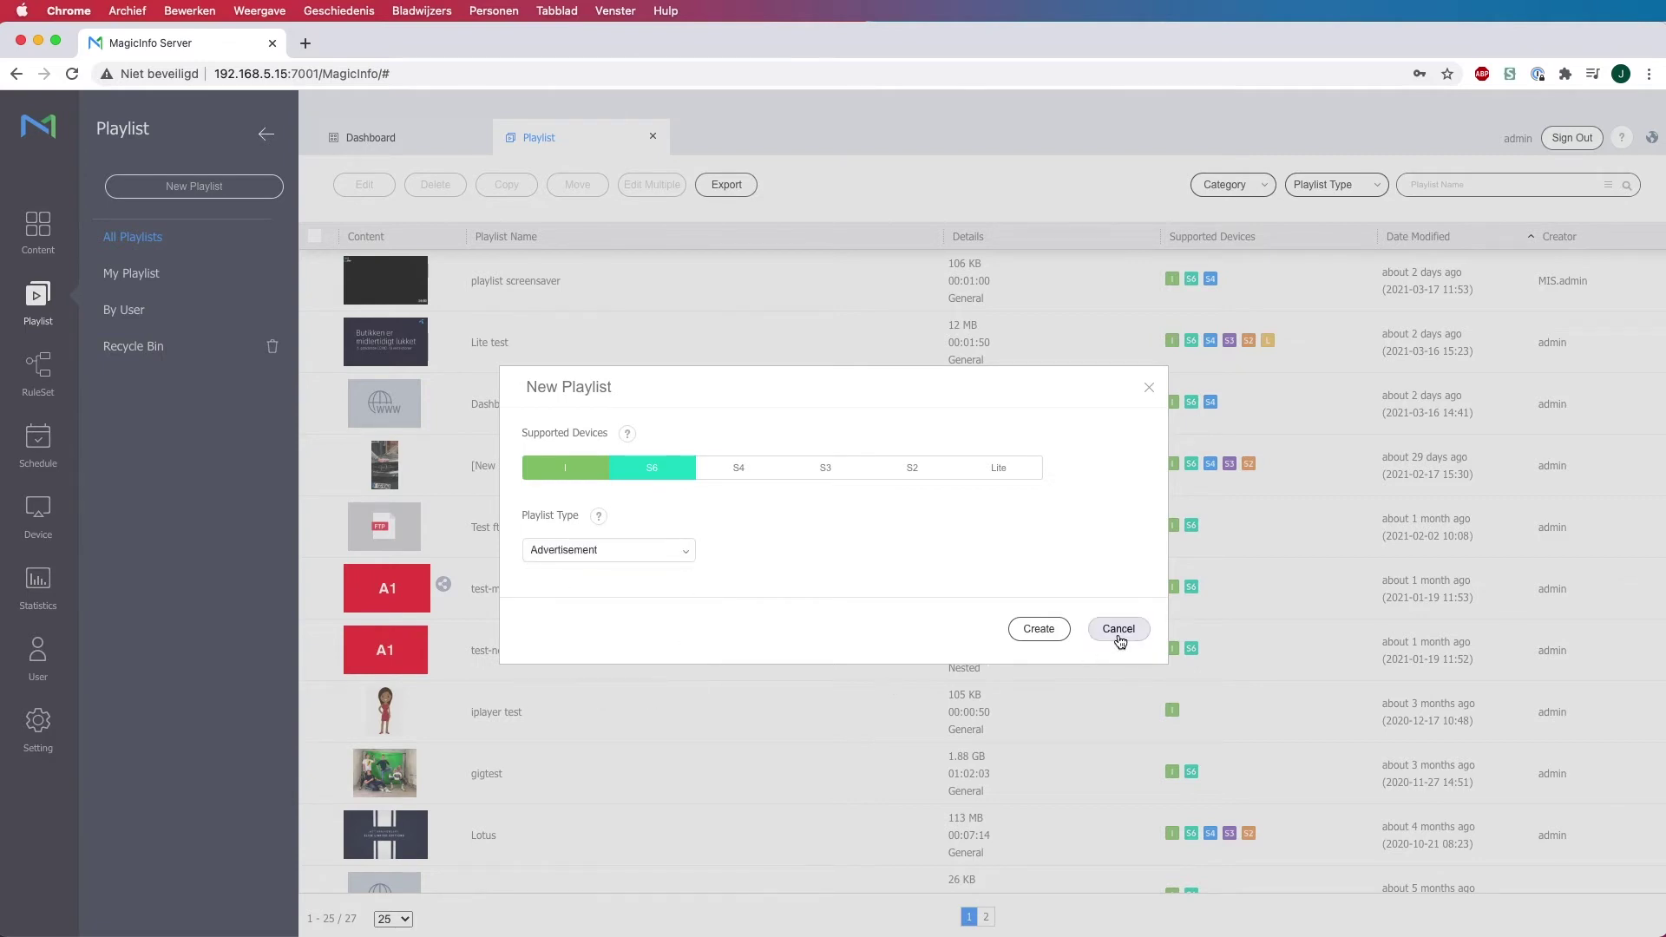
{"action": "left_click", "coordinate": [1021, 626]}
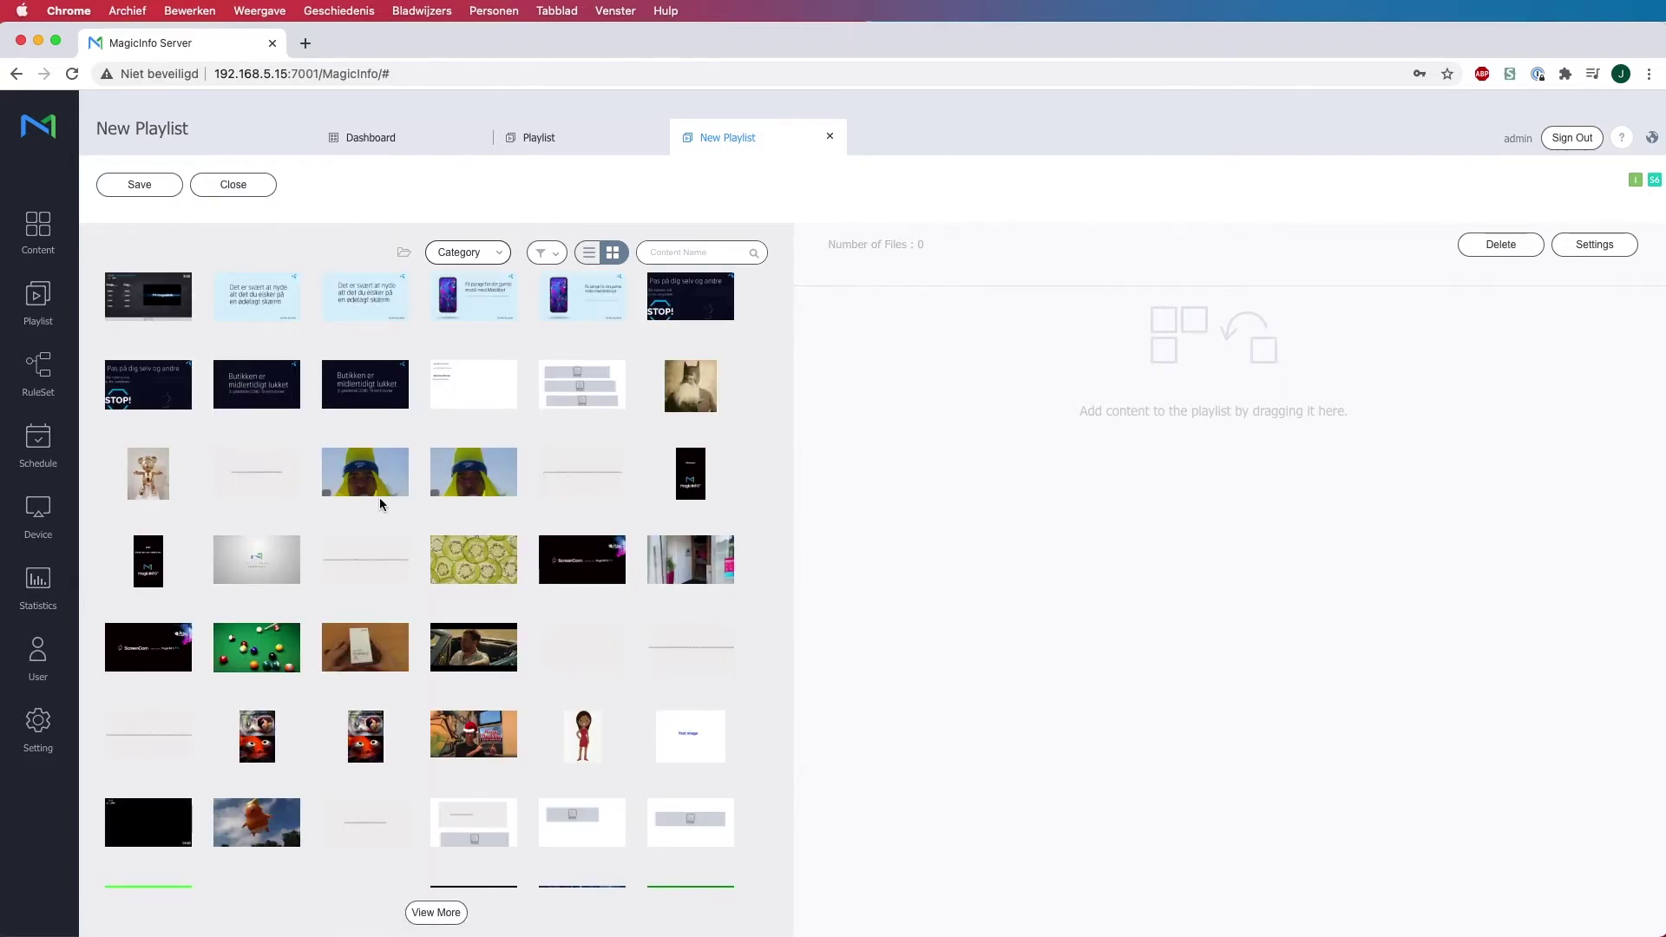
Step: Add images A1, A2 and A3 to the playlist in that order
{"action": "scroll", "coordinate": [379, 499], "scroll_direction": "down", "scroll_amount": 10}
{"action": "mouse_move", "coordinate": [382, 505]}
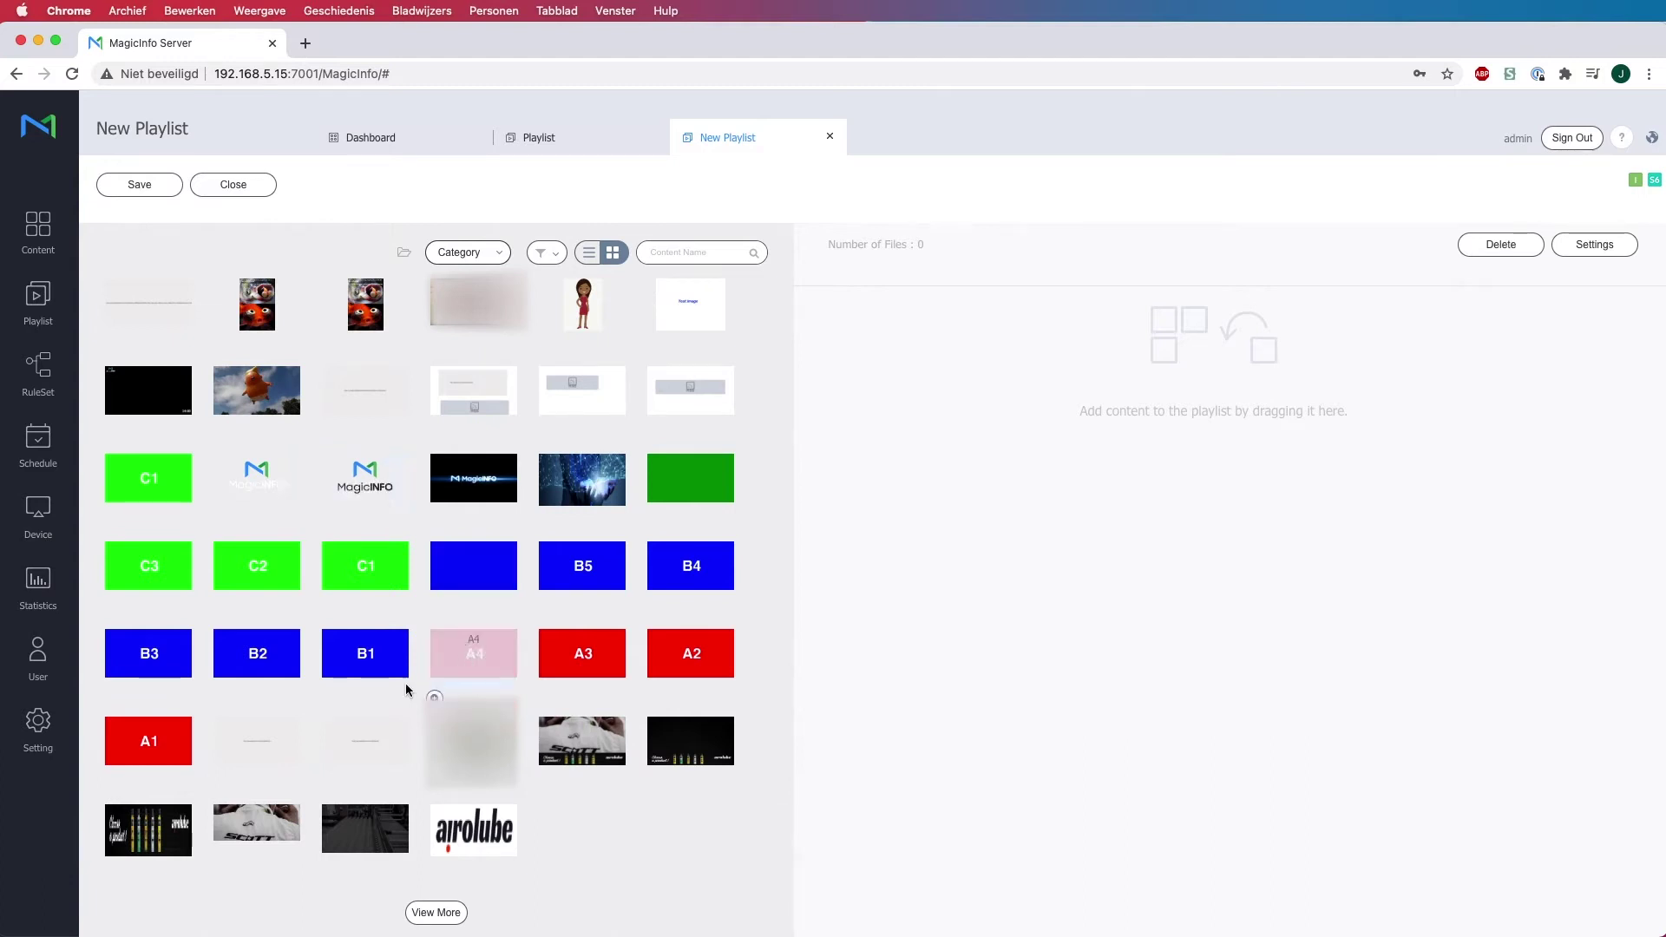
{"action": "left_click_drag", "start_coordinate": [151, 745], "coordinate": [937, 442]}
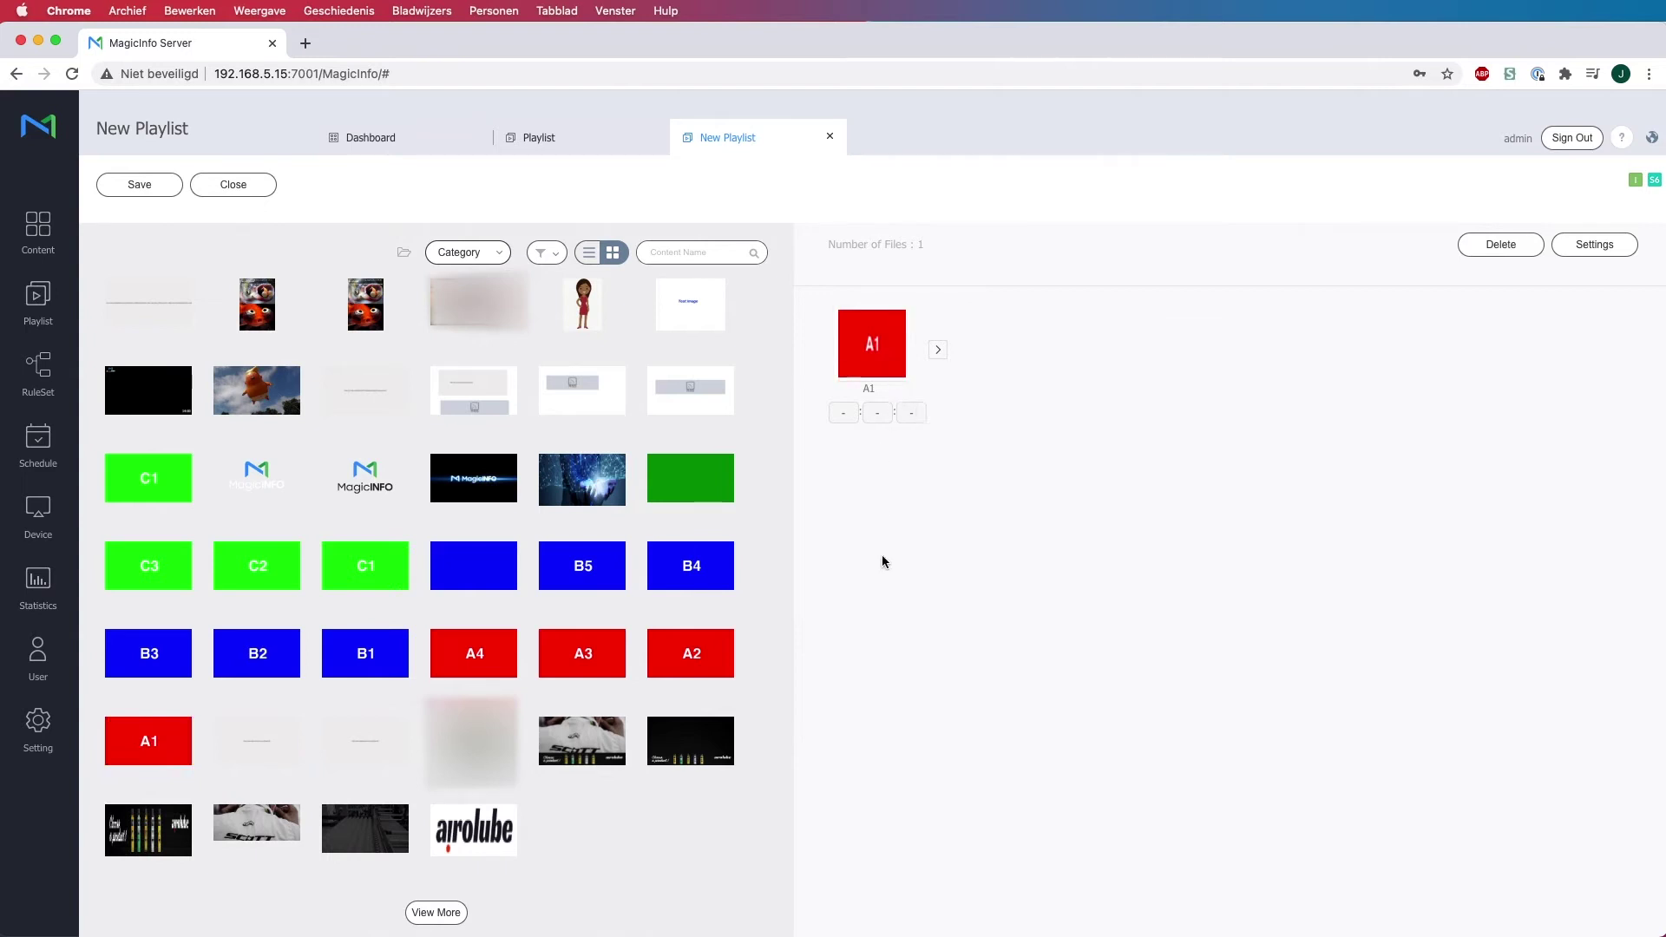
{"action": "left_click_drag", "start_coordinate": [720, 655], "coordinate": [1089, 417]}
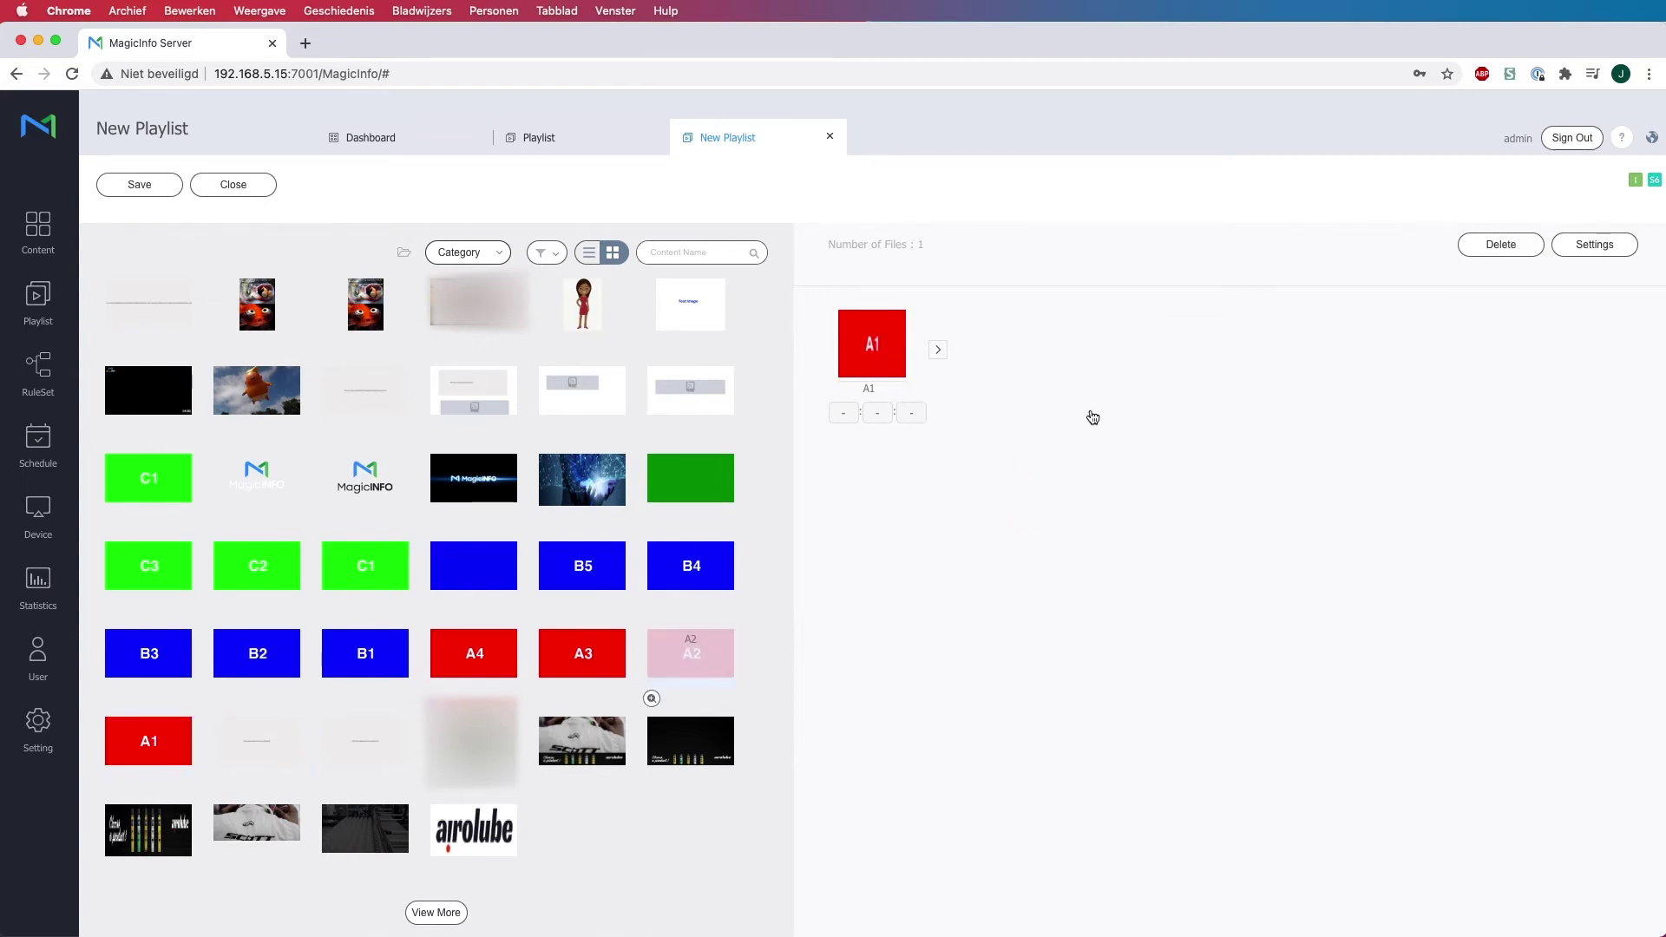
{"action": "left_click_drag", "start_coordinate": [581, 670], "coordinate": [1255, 438]}
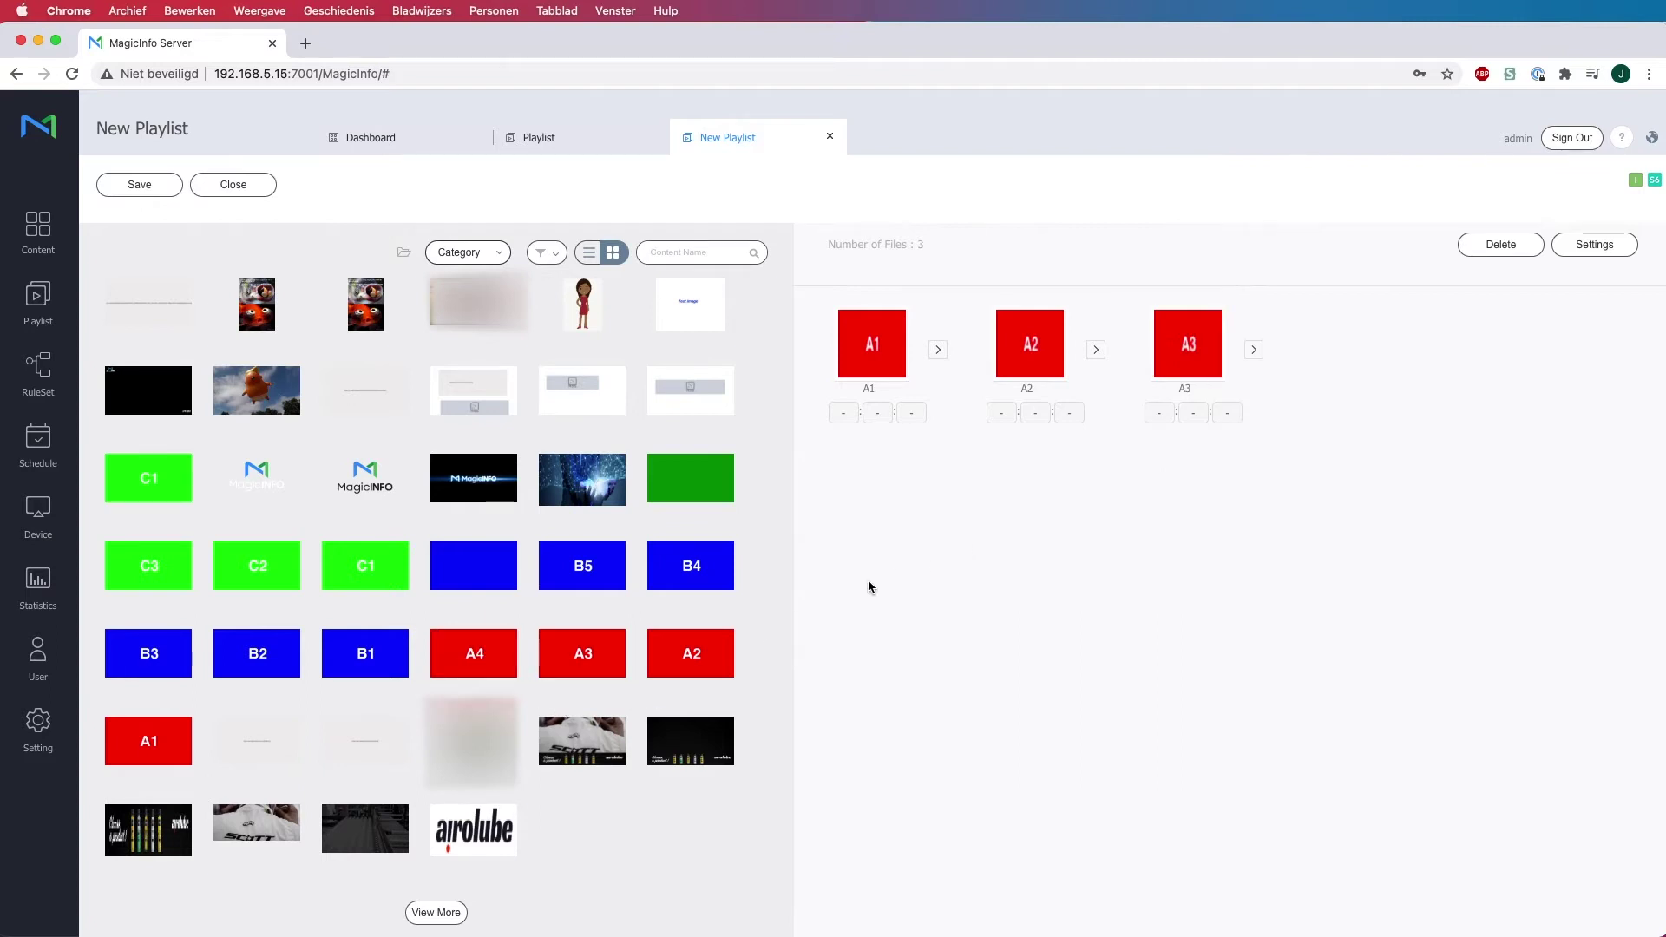
{"action": "mouse_move", "coordinate": [898, 382]}
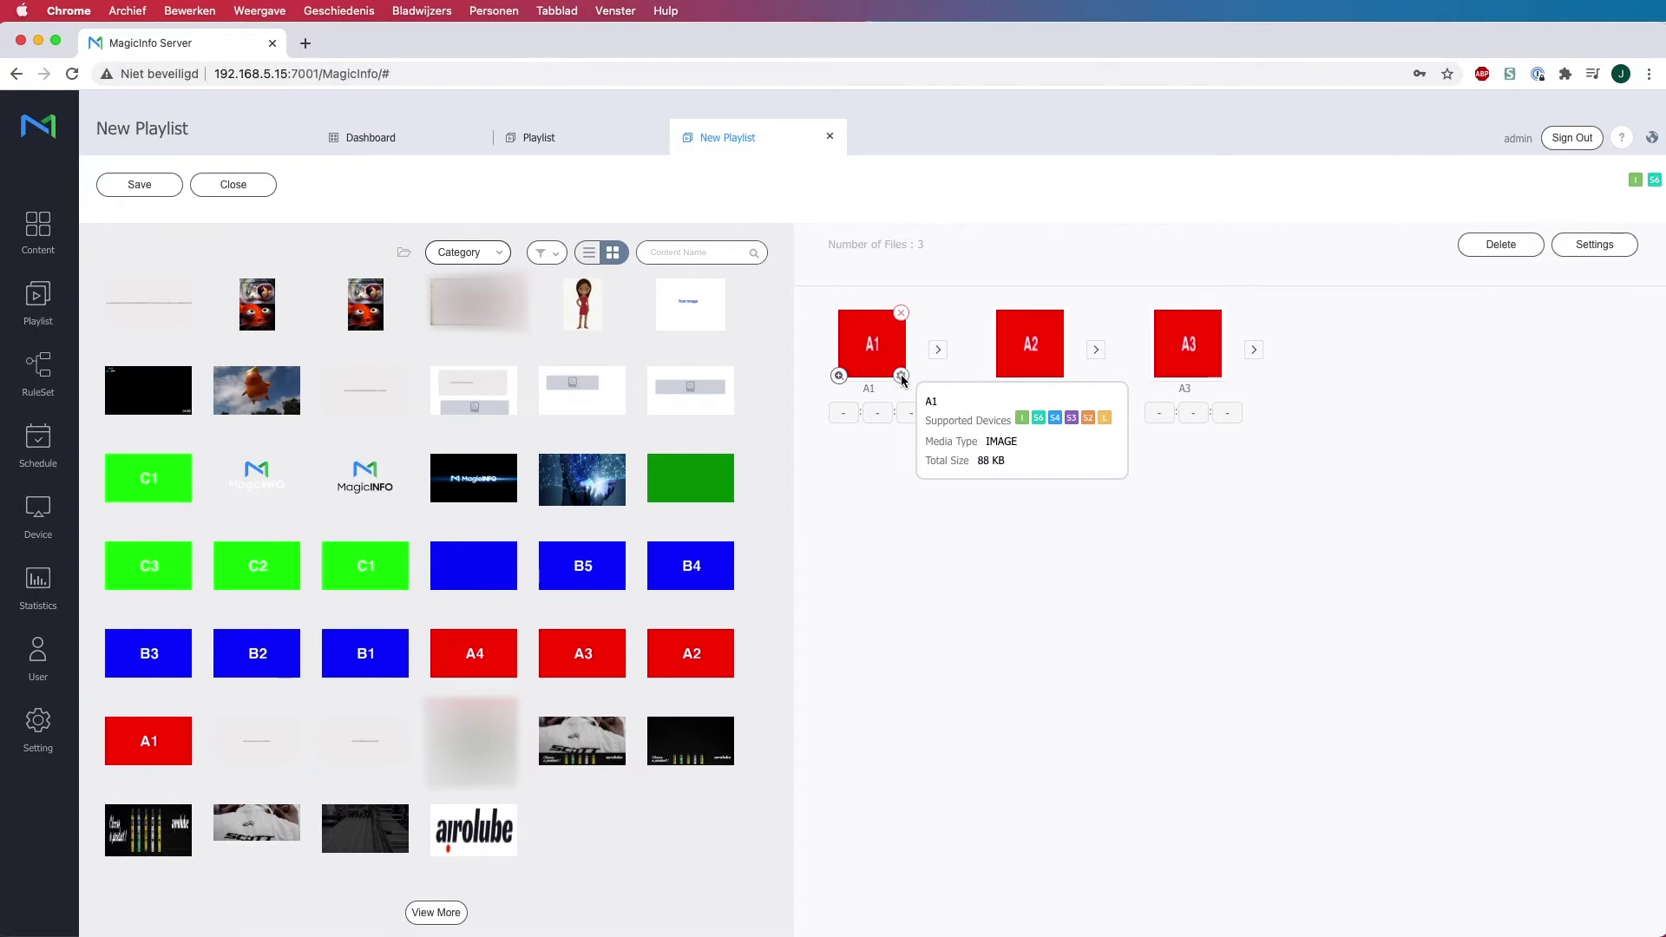
Step: Give A1 a custom playback time of 5 seconds
{"action": "left_click", "coordinate": [901, 377]}
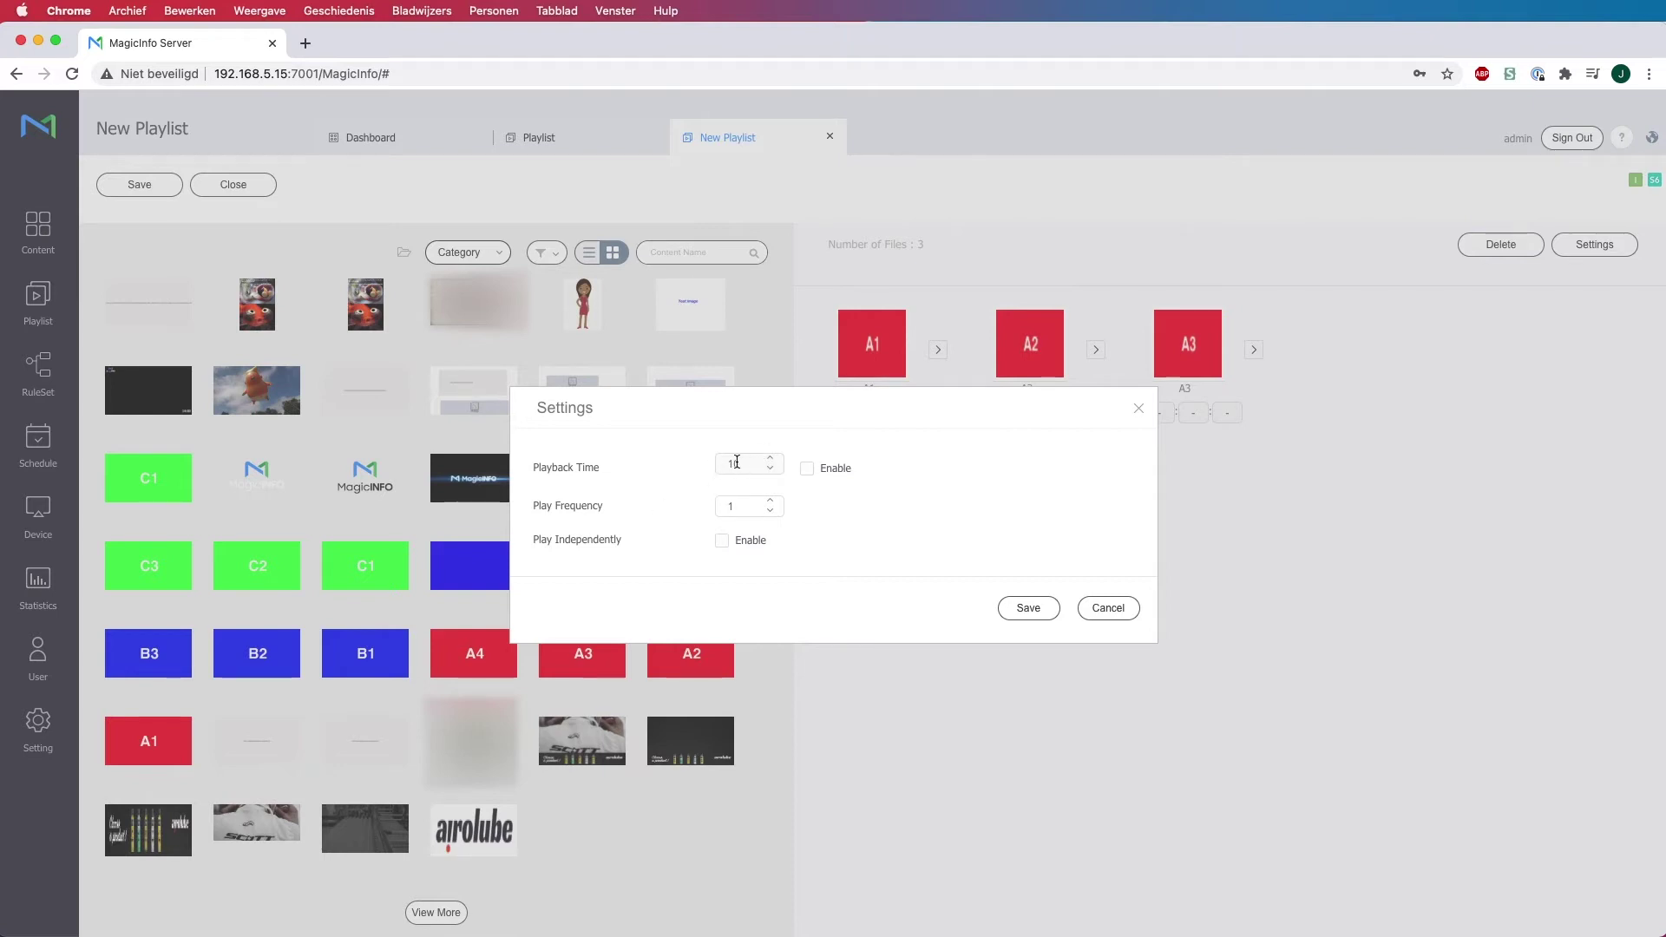
{"action": "left_click", "coordinate": [808, 469]}
{"action": "left_click_drag", "start_coordinate": [748, 465], "coordinate": [708, 466]}
{"action": "type", "text": "5"}
{"action": "left_click", "coordinate": [1027, 614]}
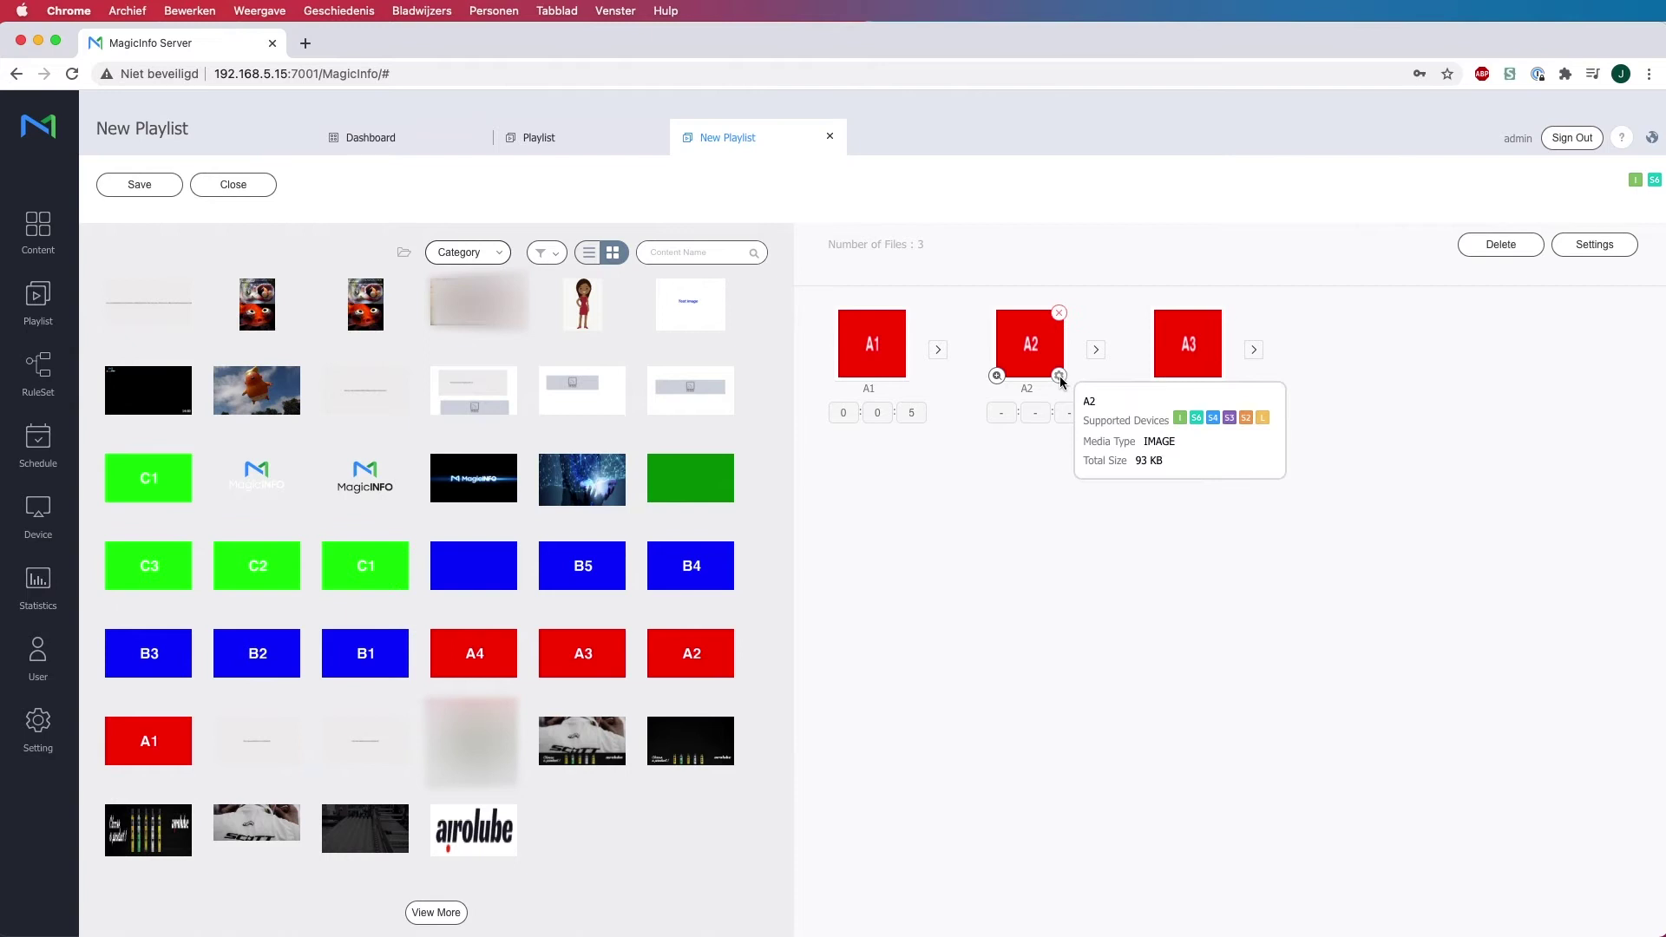
Step: Set A2's play frequency to 2 and A3's play frequency to 3
{"action": "left_click", "coordinate": [1064, 380]}
{"action": "left_click", "coordinate": [770, 501]}
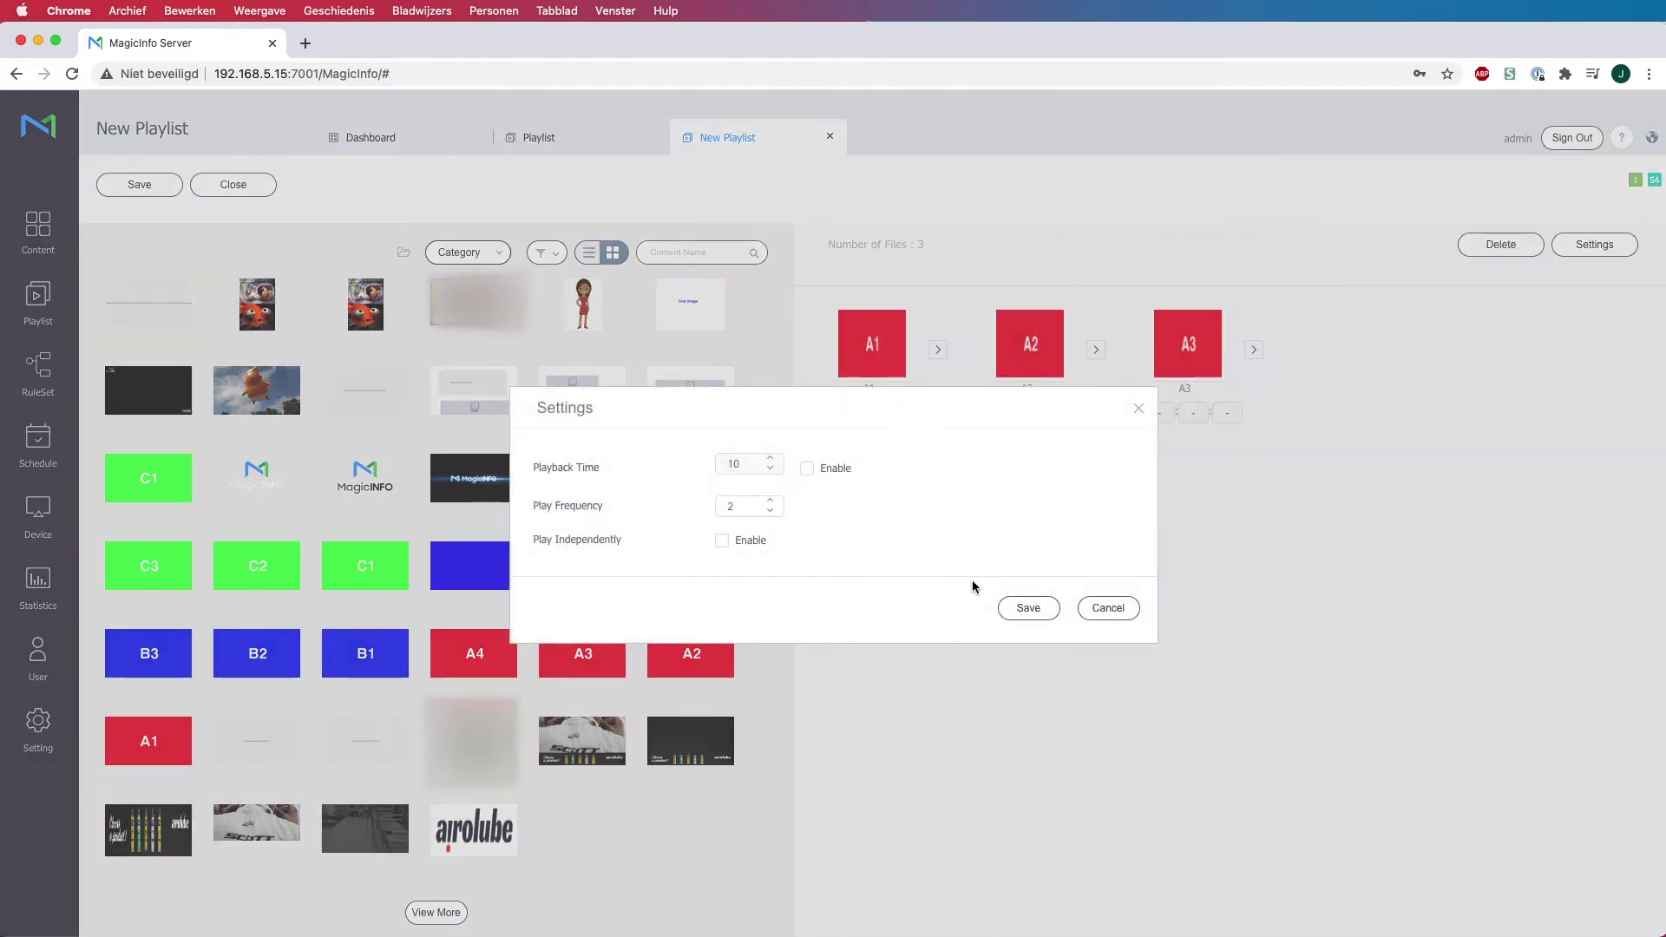
{"action": "left_click", "coordinate": [1029, 607]}
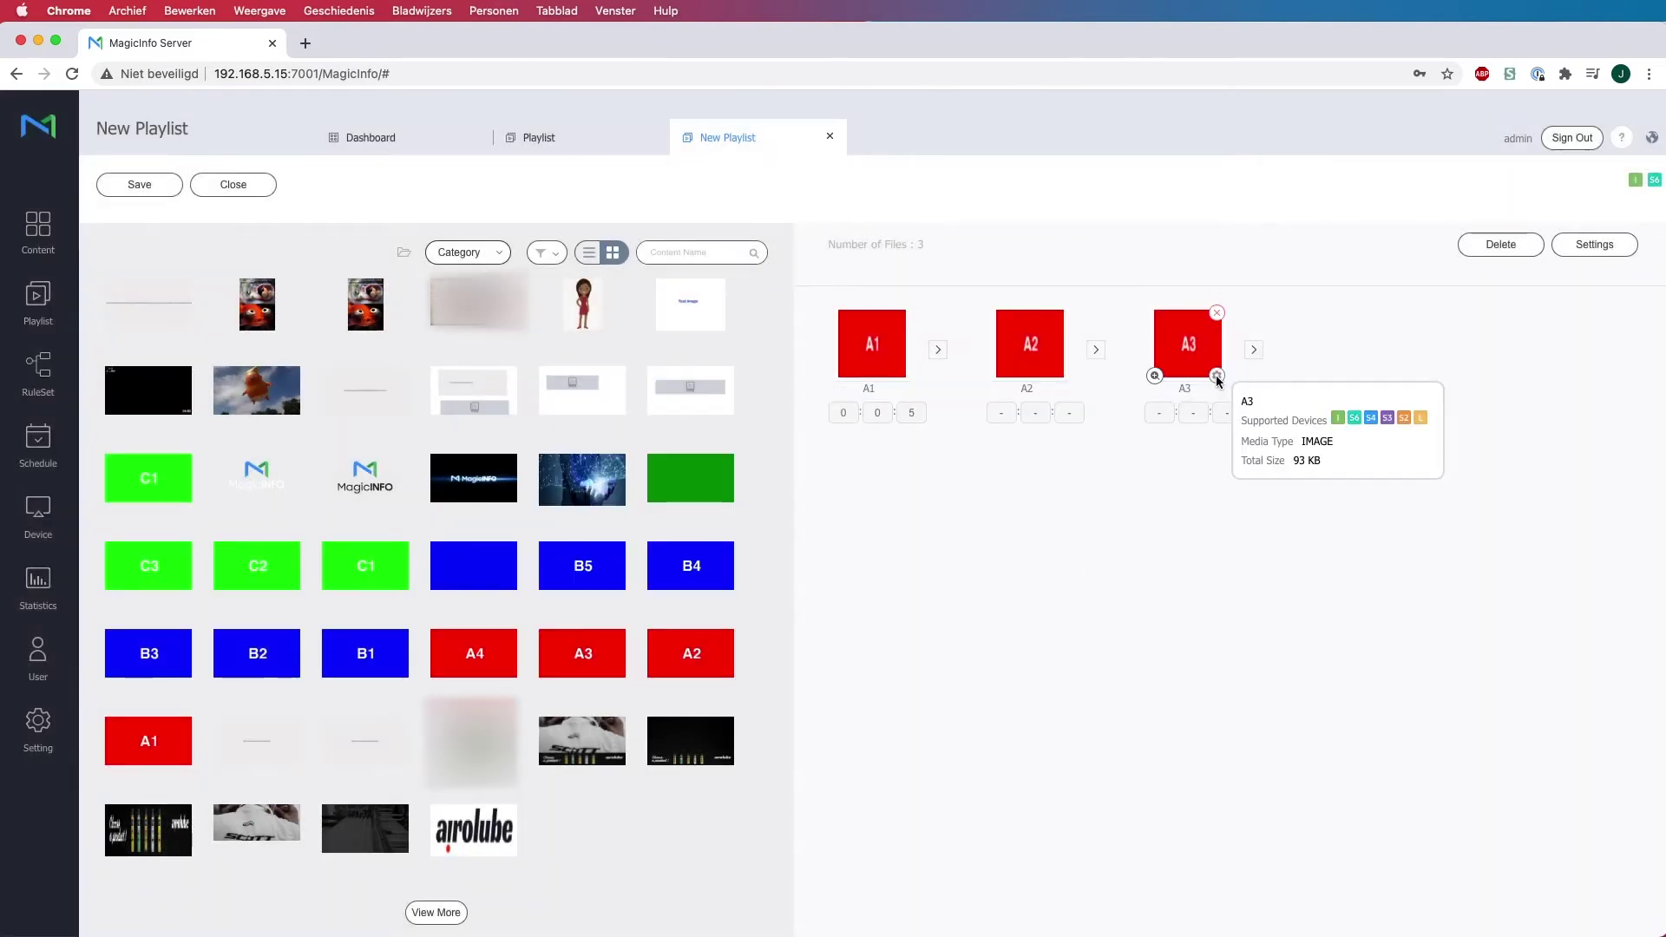
{"action": "left_click", "coordinate": [1216, 377]}
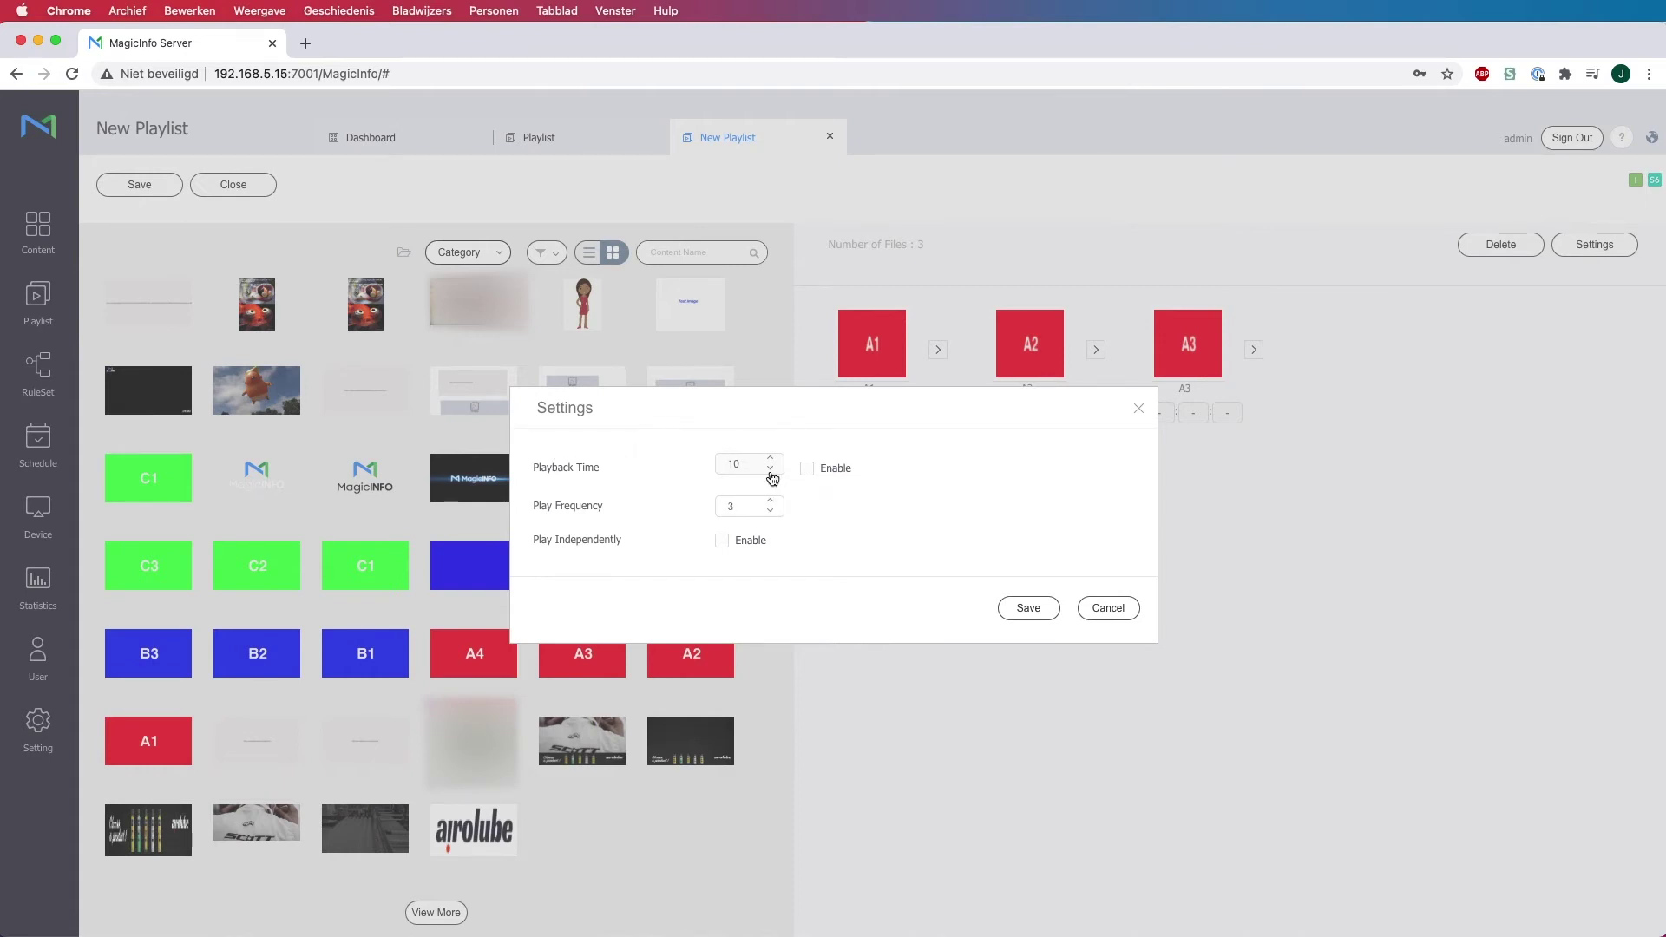
{"action": "left_click", "coordinate": [1037, 611]}
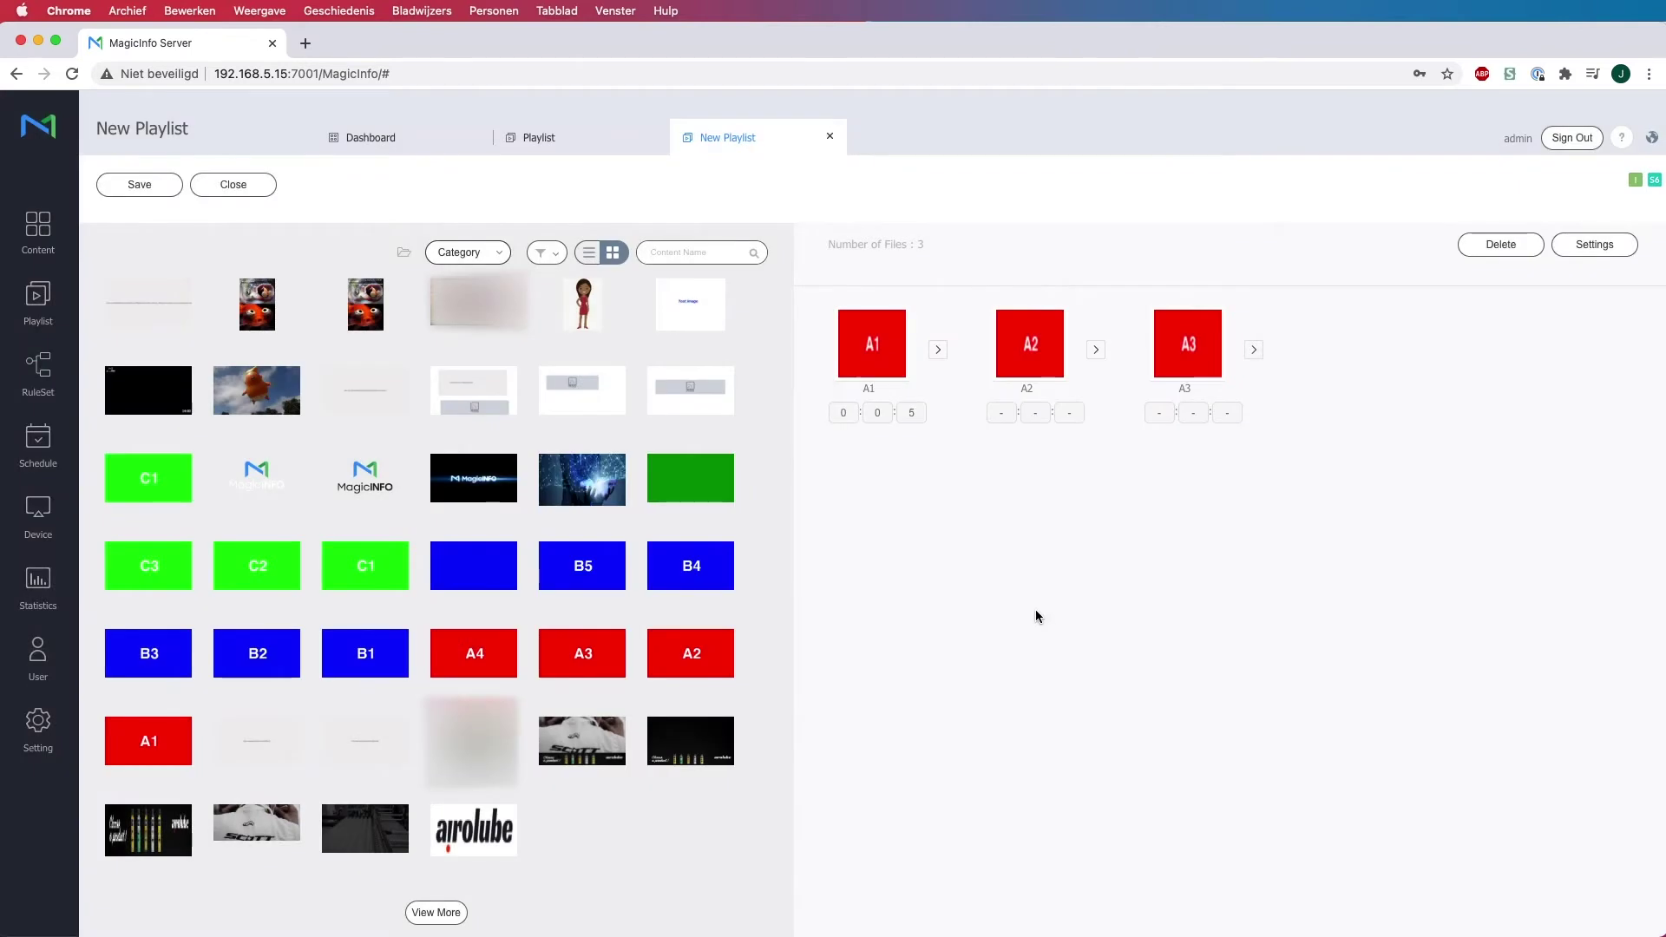
Step: Save the playlist under the name adv1 in the default group
{"action": "left_click", "coordinate": [137, 193]}
{"action": "triple_click", "coordinate": [859, 432]}
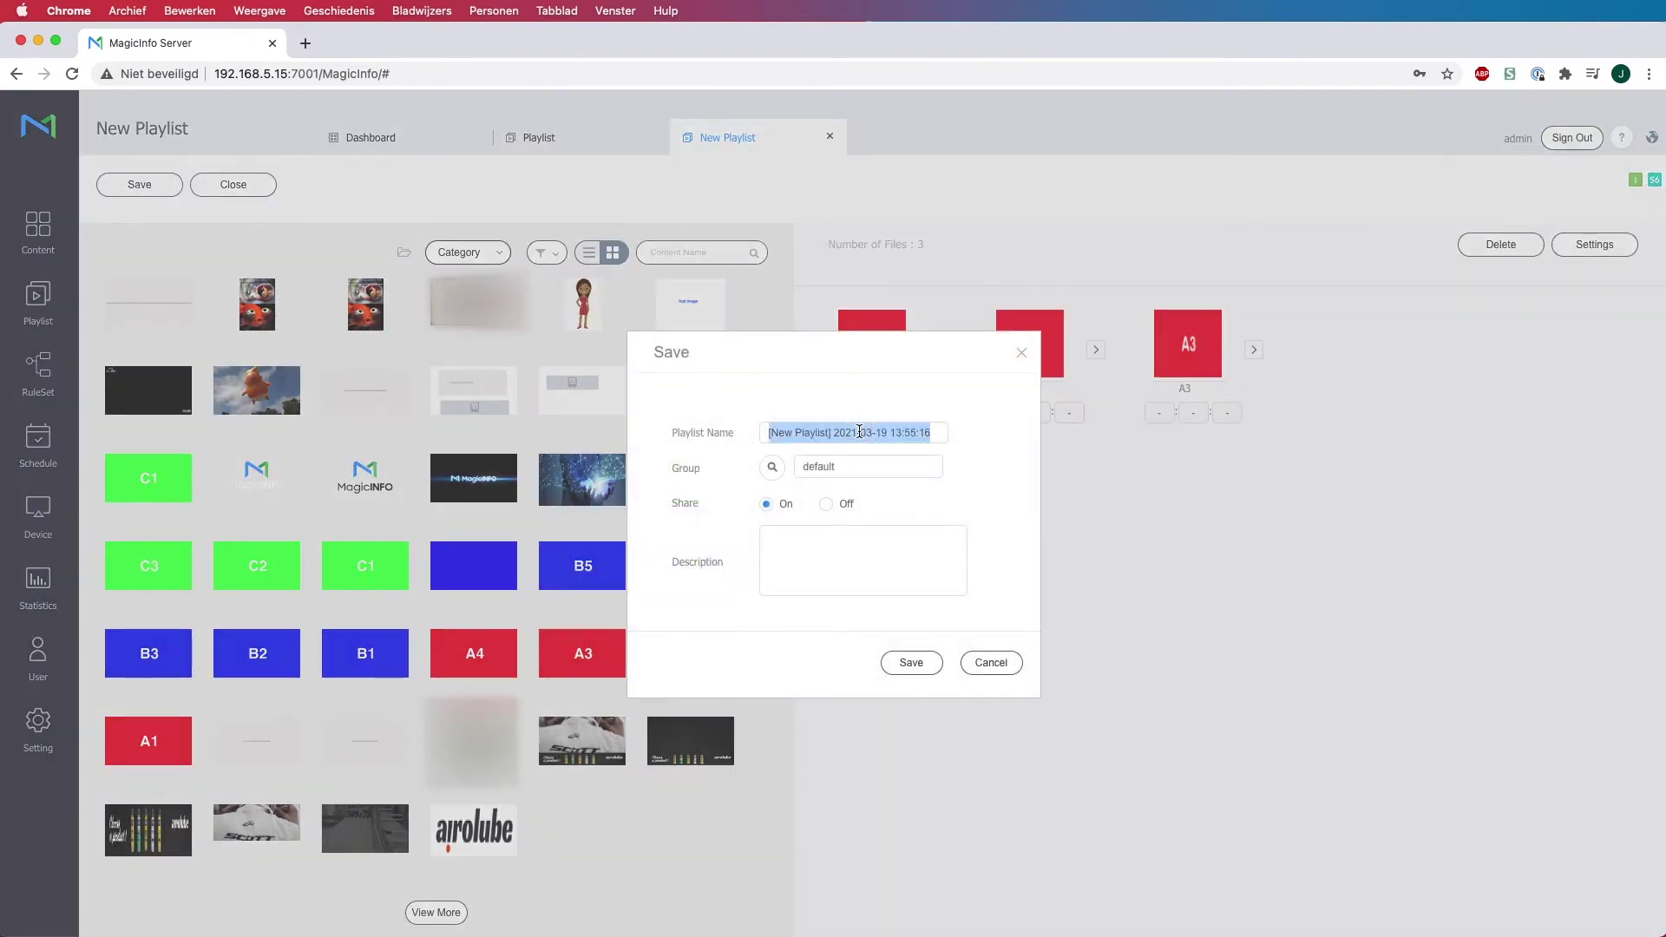
{"action": "type", "text": "adv"}
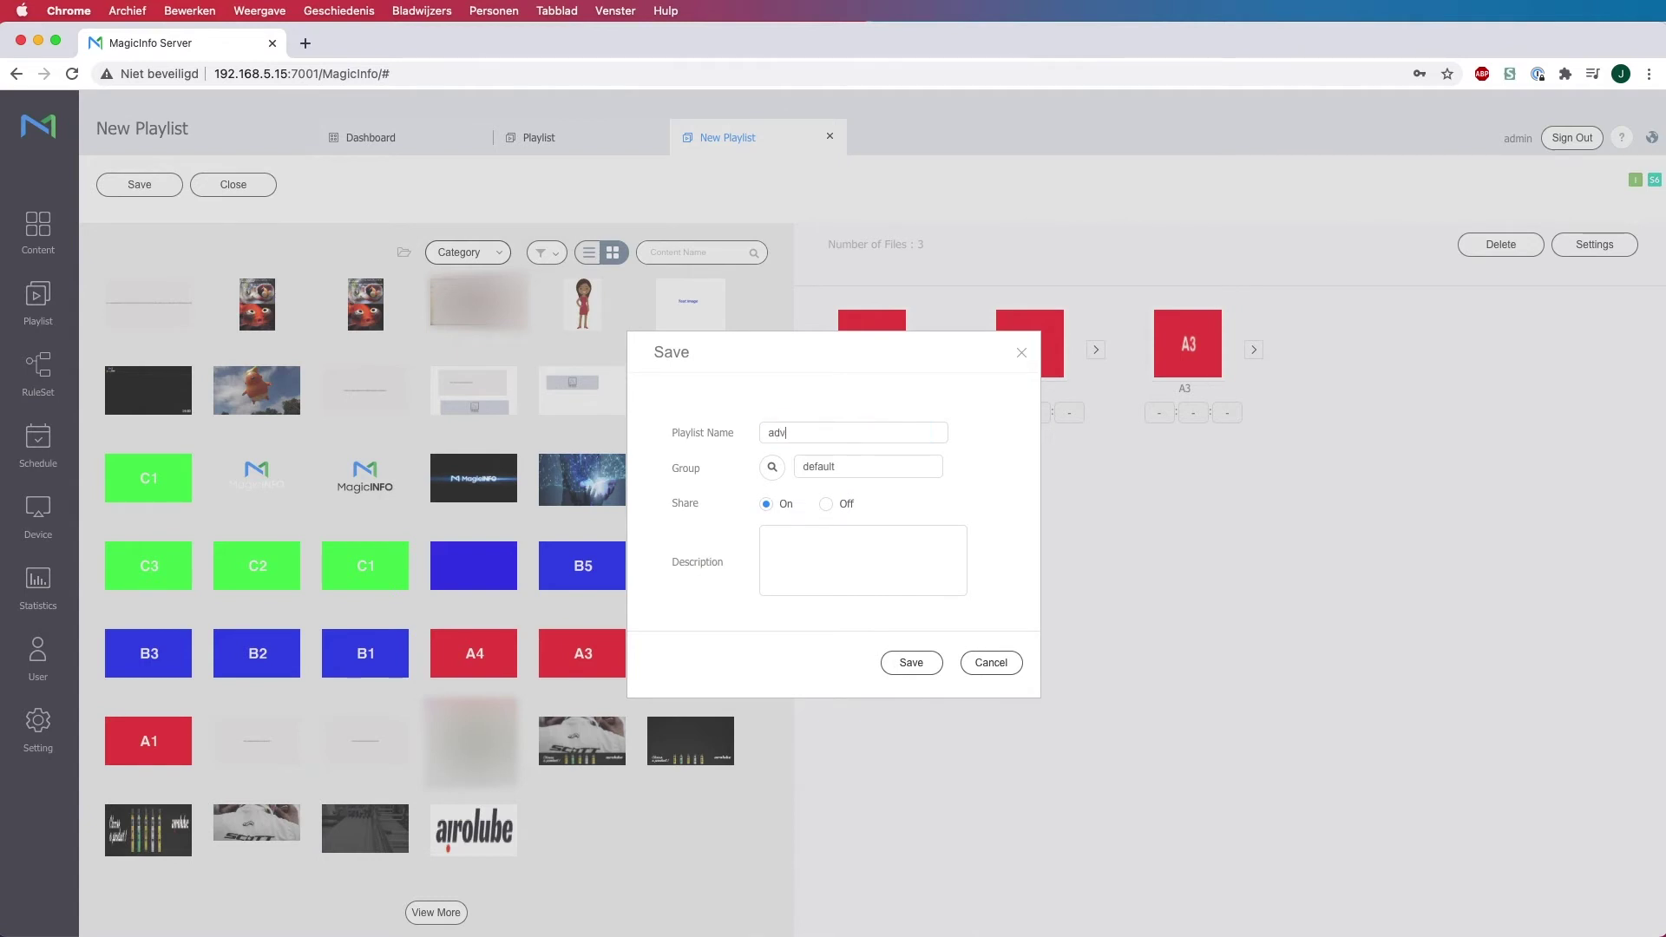
{"action": "type", "text": "1"}
{"action": "left_click", "coordinate": [772, 467]}
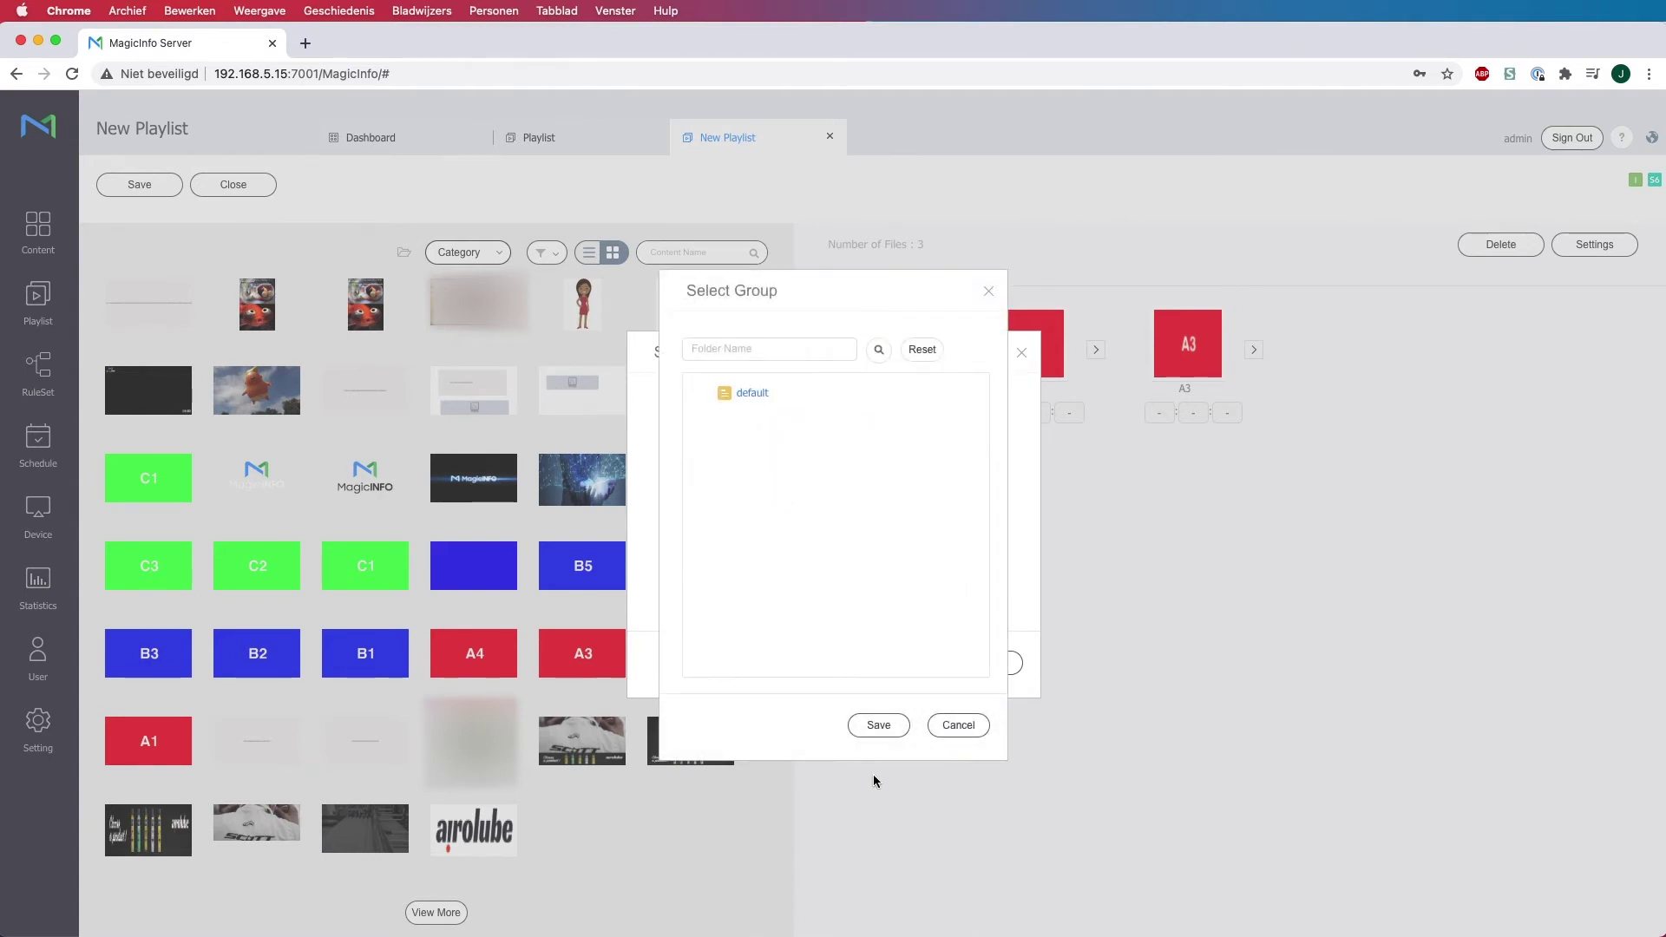
{"action": "left_click", "coordinate": [877, 727]}
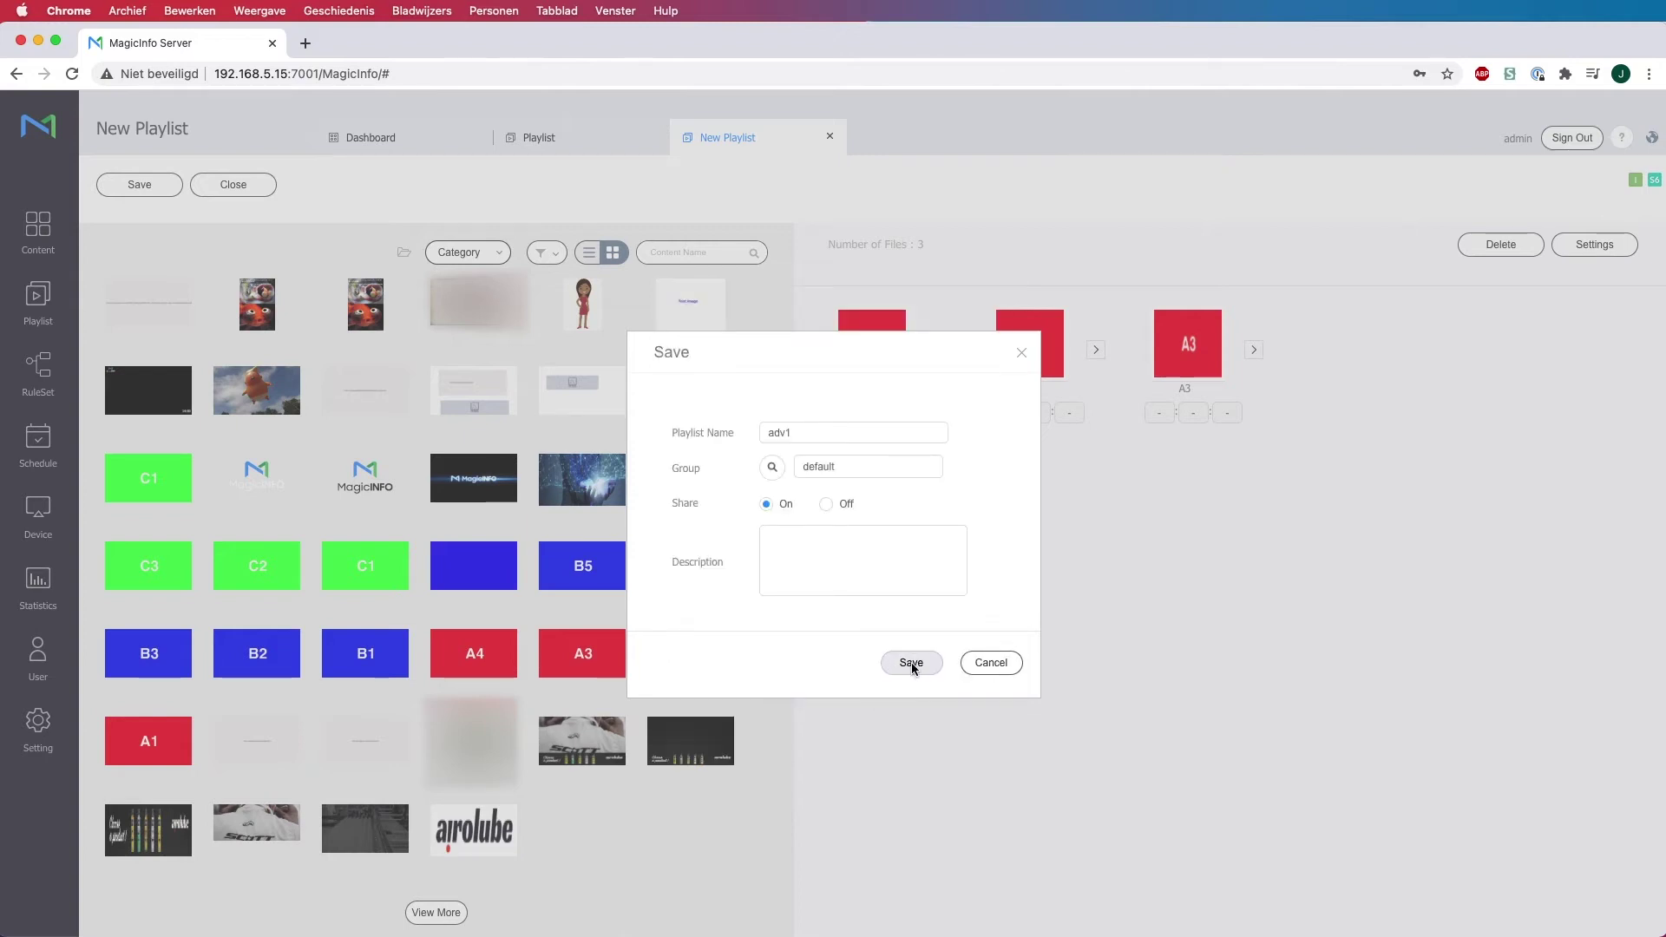
{"action": "left_click", "coordinate": [911, 663]}
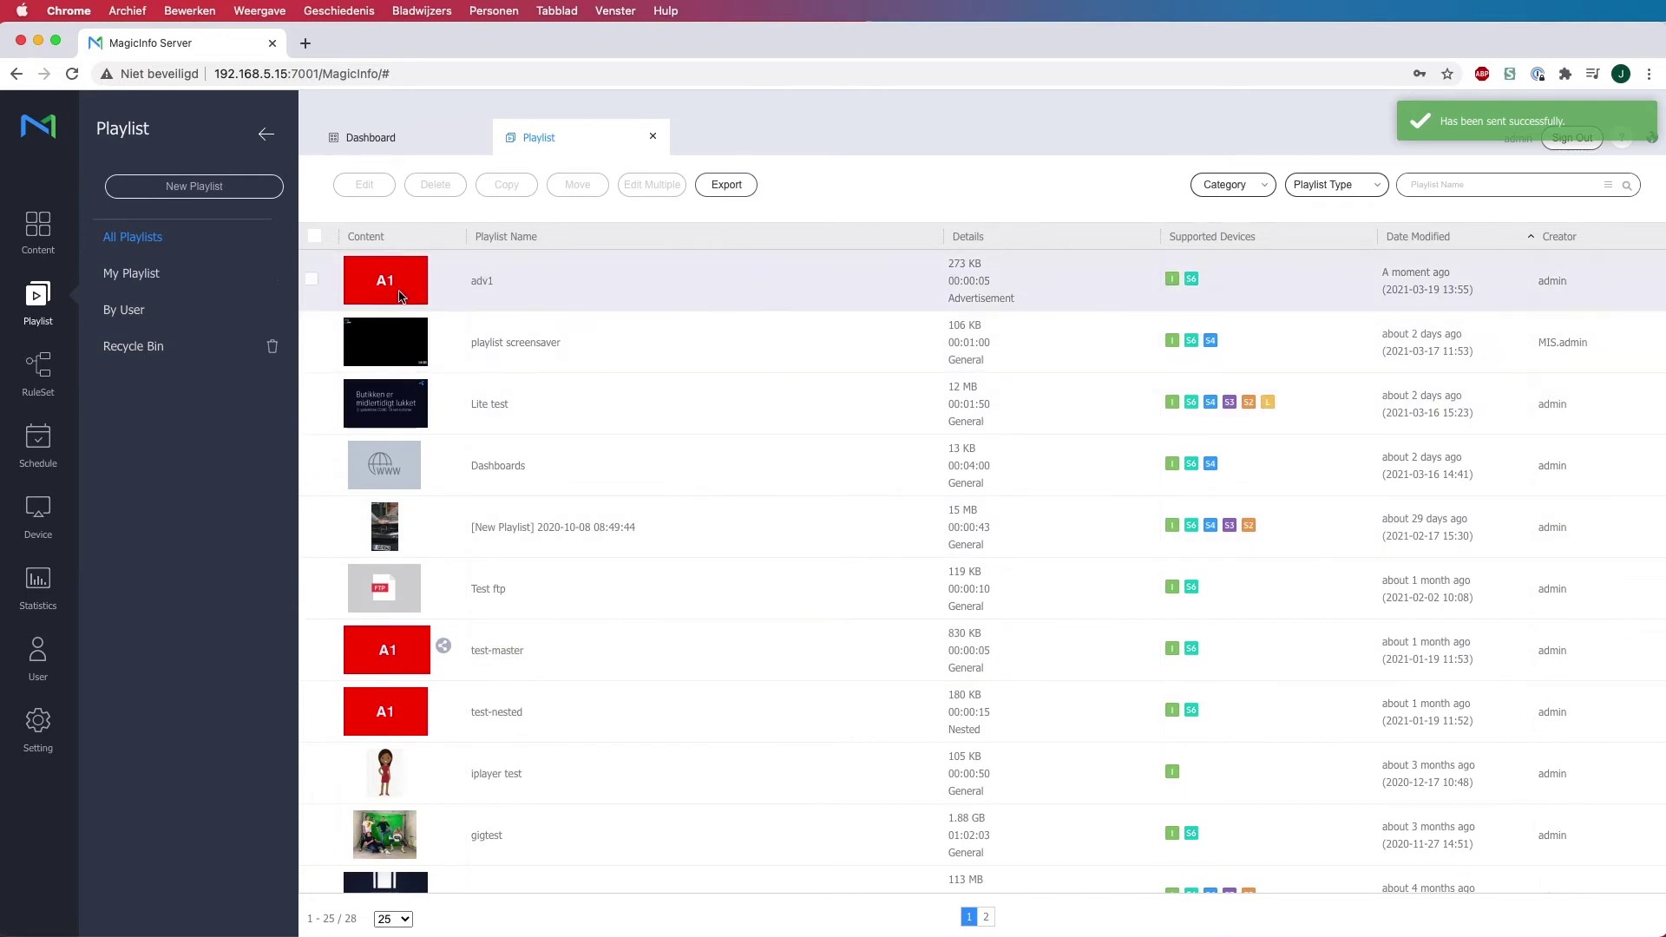
Step: Create a second Advertisement playlist for I and S6 devices containing images B1 and B2
{"action": "left_click", "coordinate": [236, 187]}
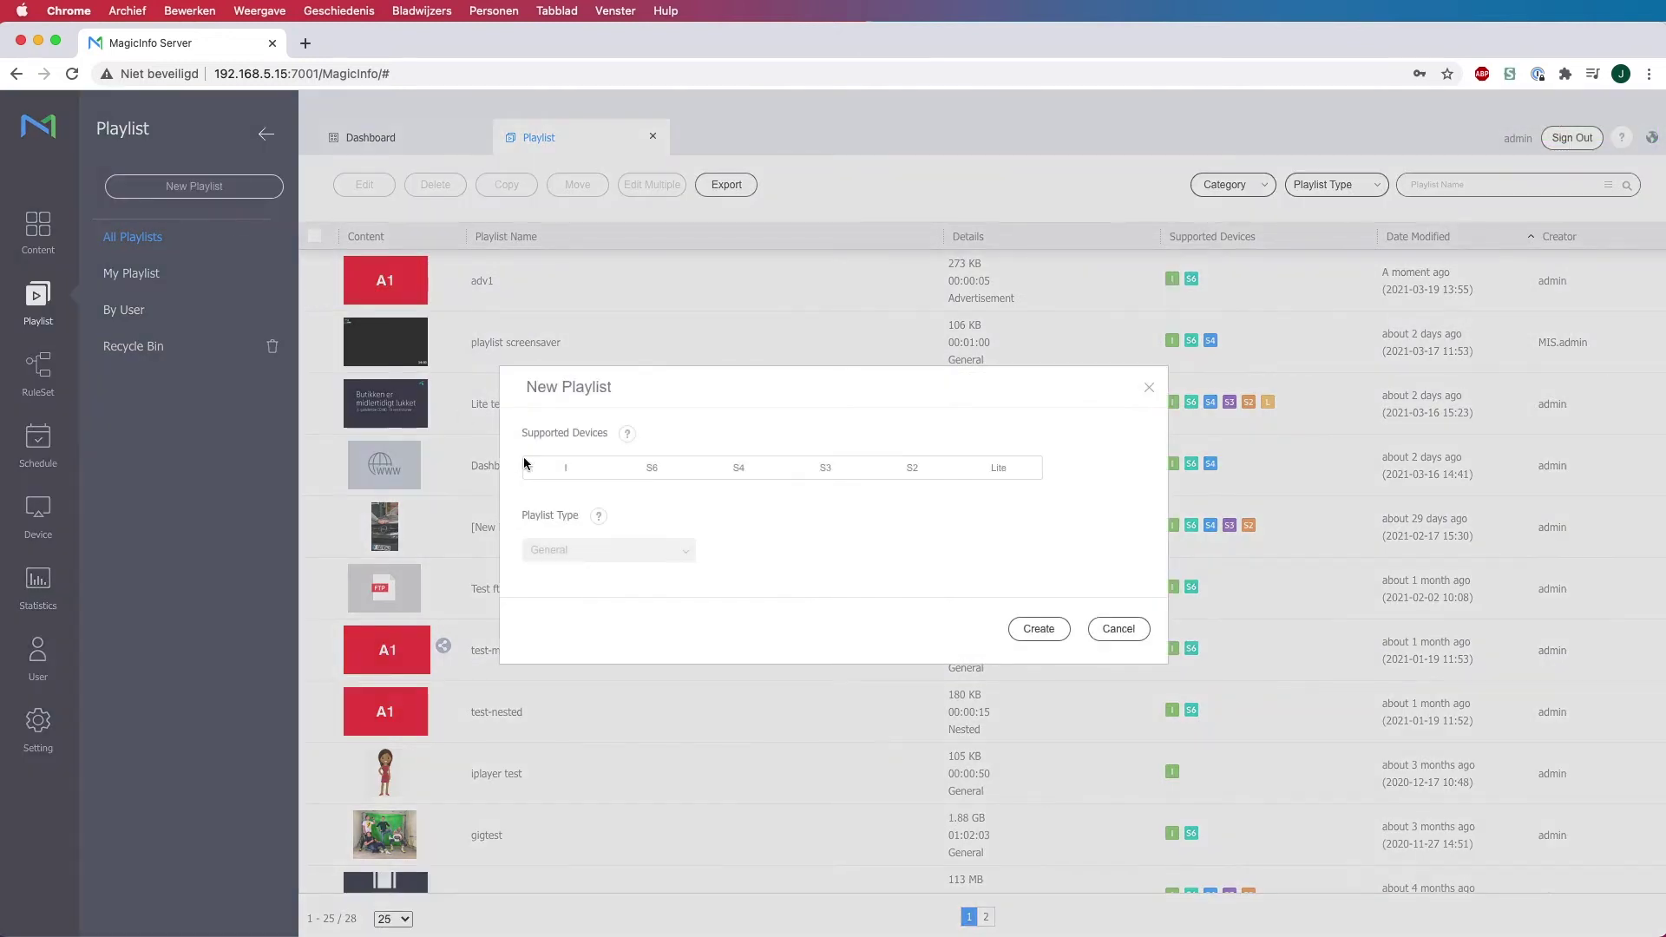
{"action": "left_click", "coordinate": [637, 470]}
{"action": "left_click", "coordinate": [636, 555]}
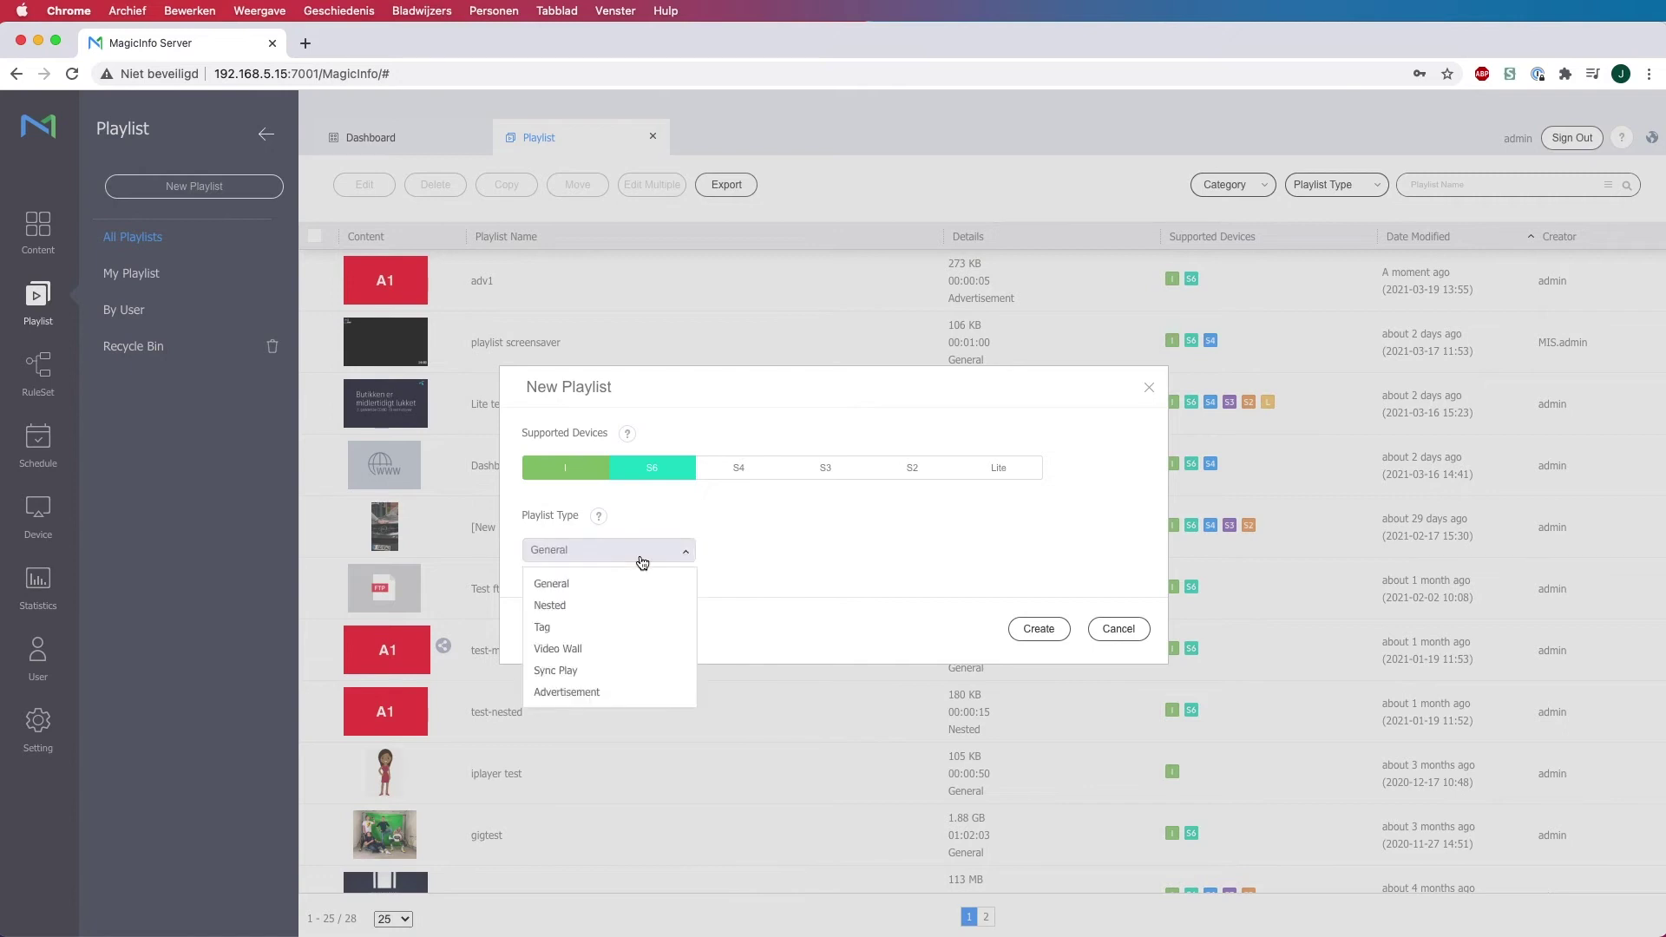
{"action": "left_click", "coordinate": [590, 690]}
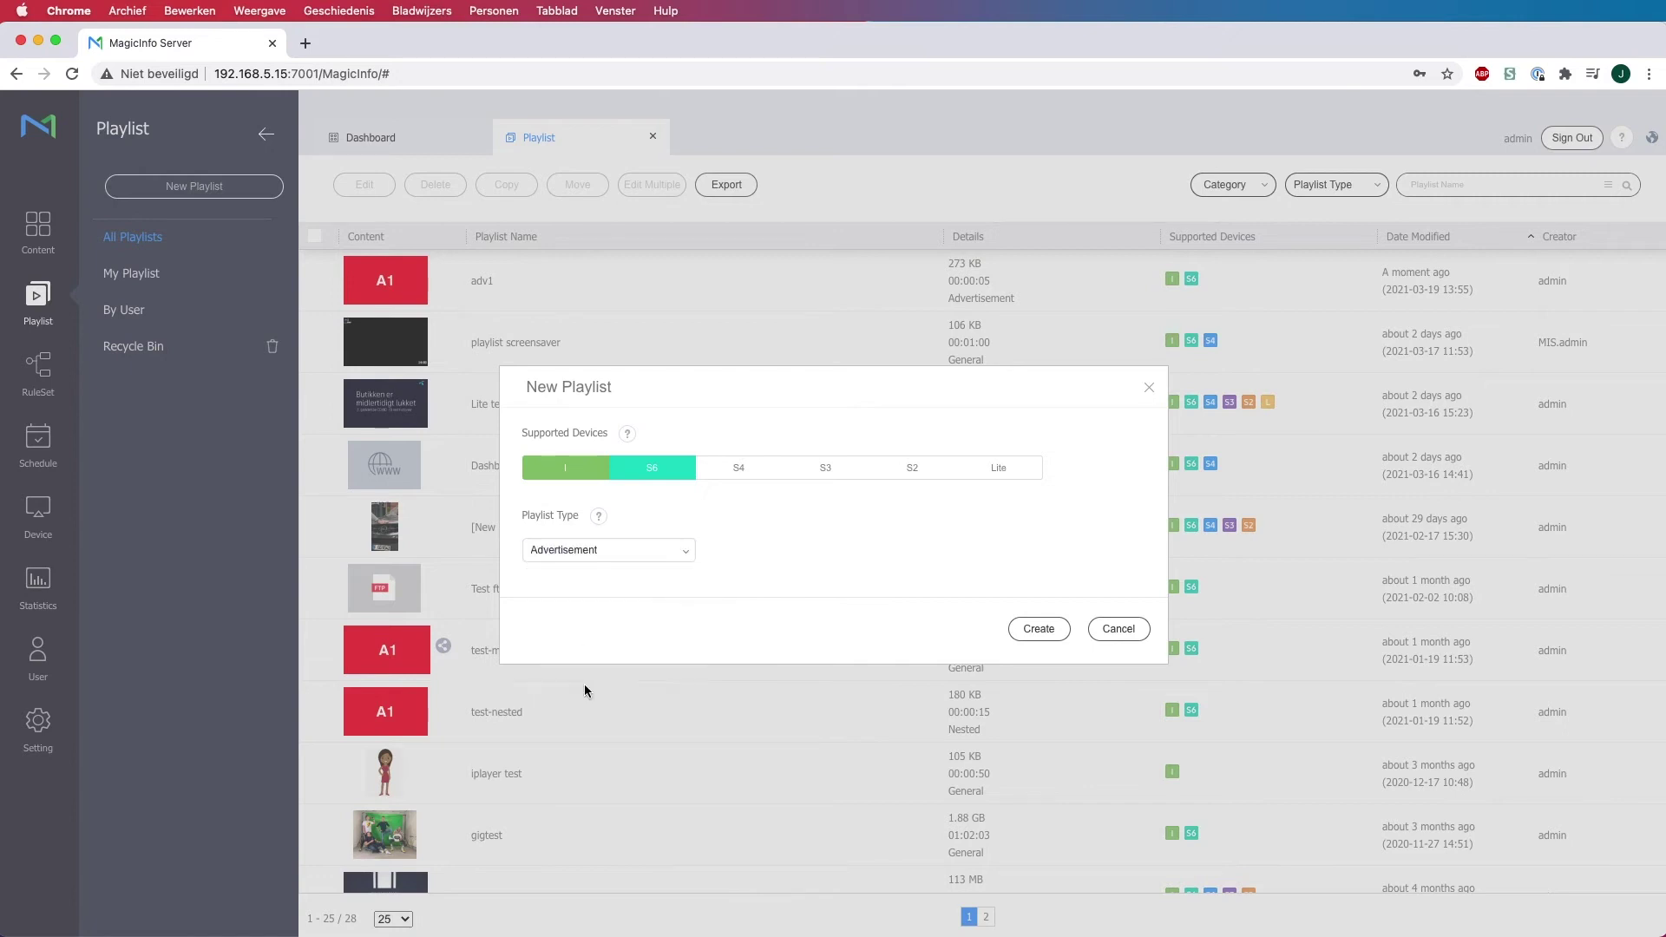
{"action": "left_click", "coordinate": [1040, 630]}
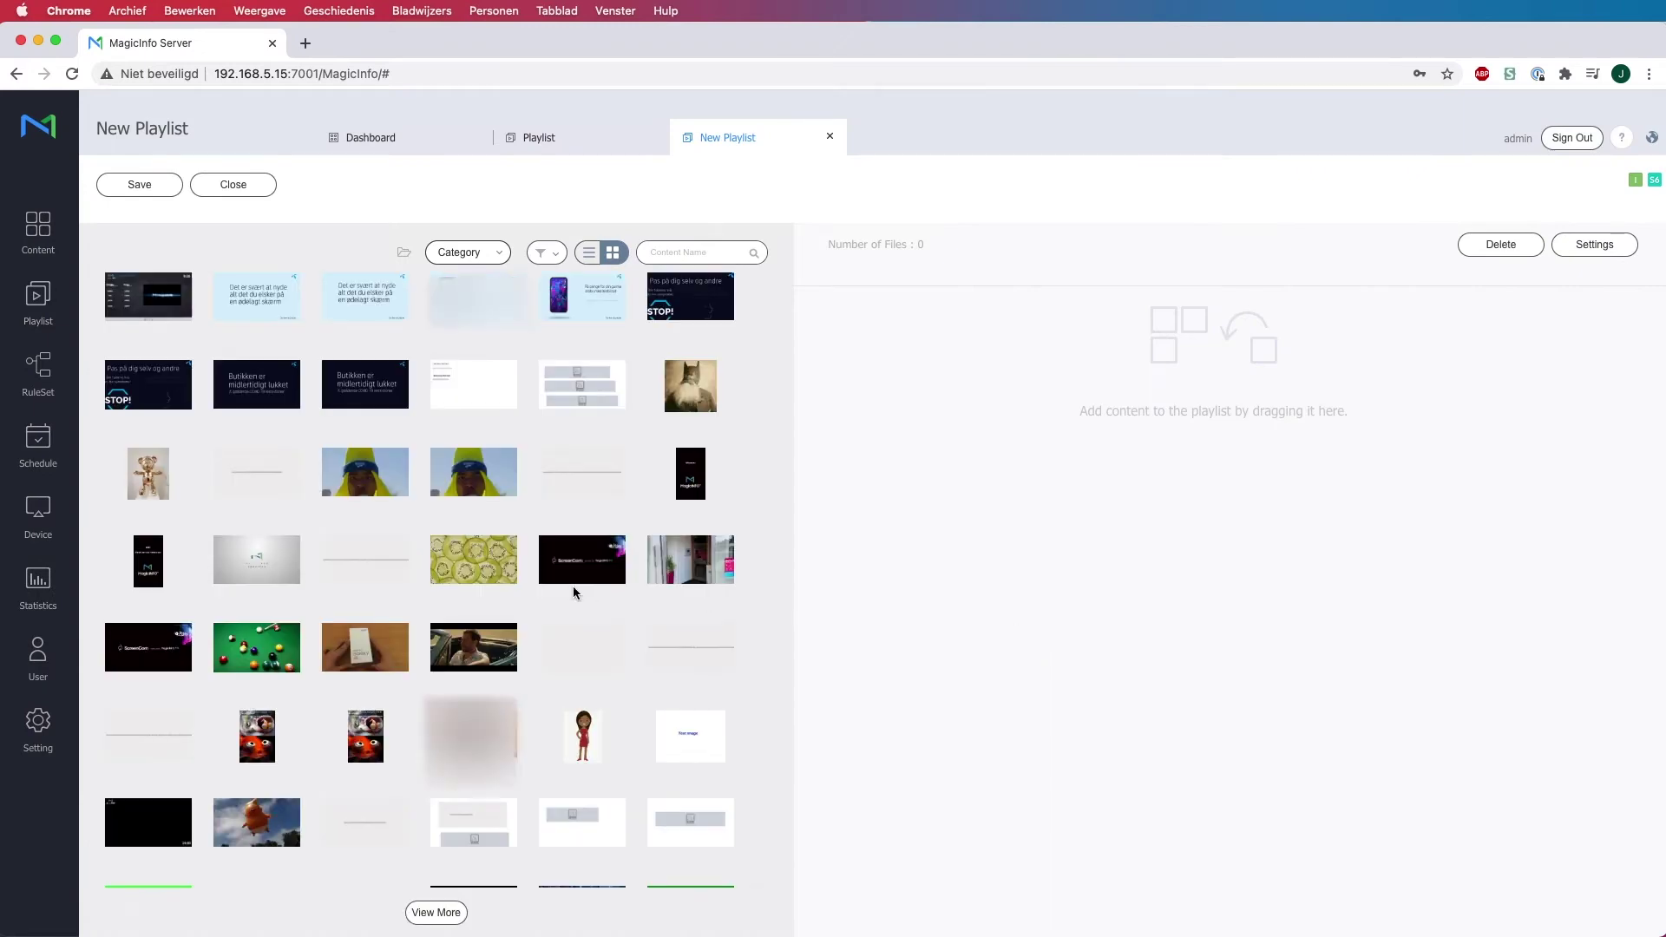
{"action": "scroll", "coordinate": [574, 583], "scroll_direction": "down", "scroll_amount": 5}
{"action": "left_click_drag", "start_coordinate": [397, 670], "coordinate": [911, 558]}
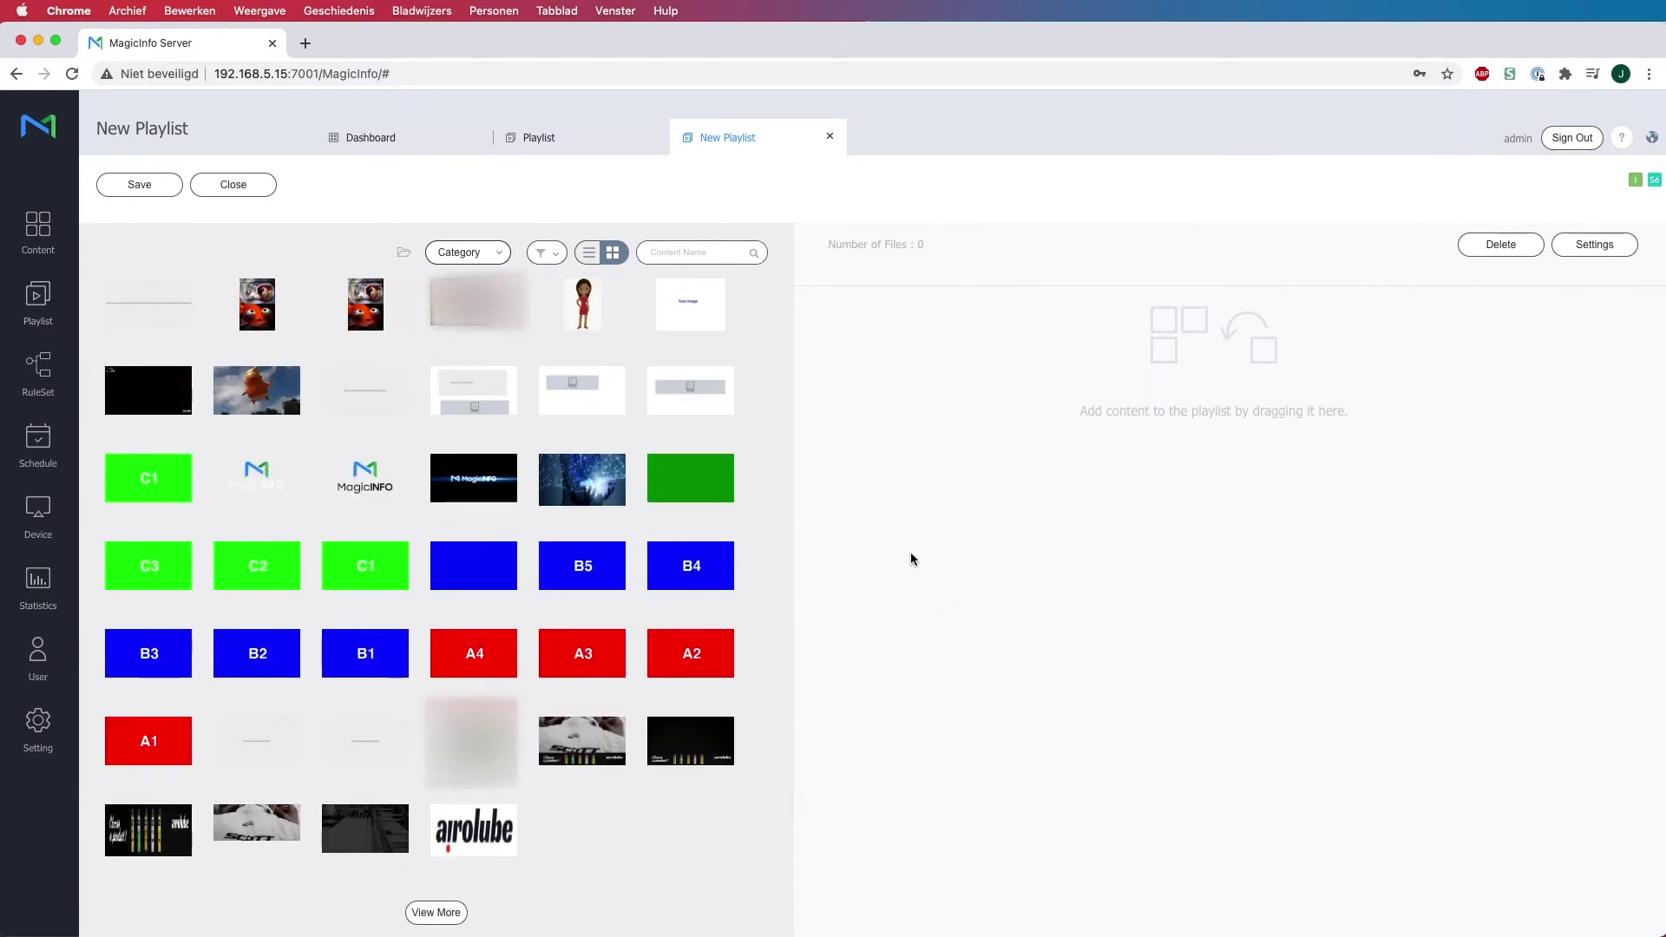
{"action": "left_click_drag", "start_coordinate": [212, 659], "coordinate": [1417, 502]}
Step: Set B1's playback time to 5 seconds and raise the play frequency of B2 and B3
{"action": "left_click", "coordinate": [902, 376]}
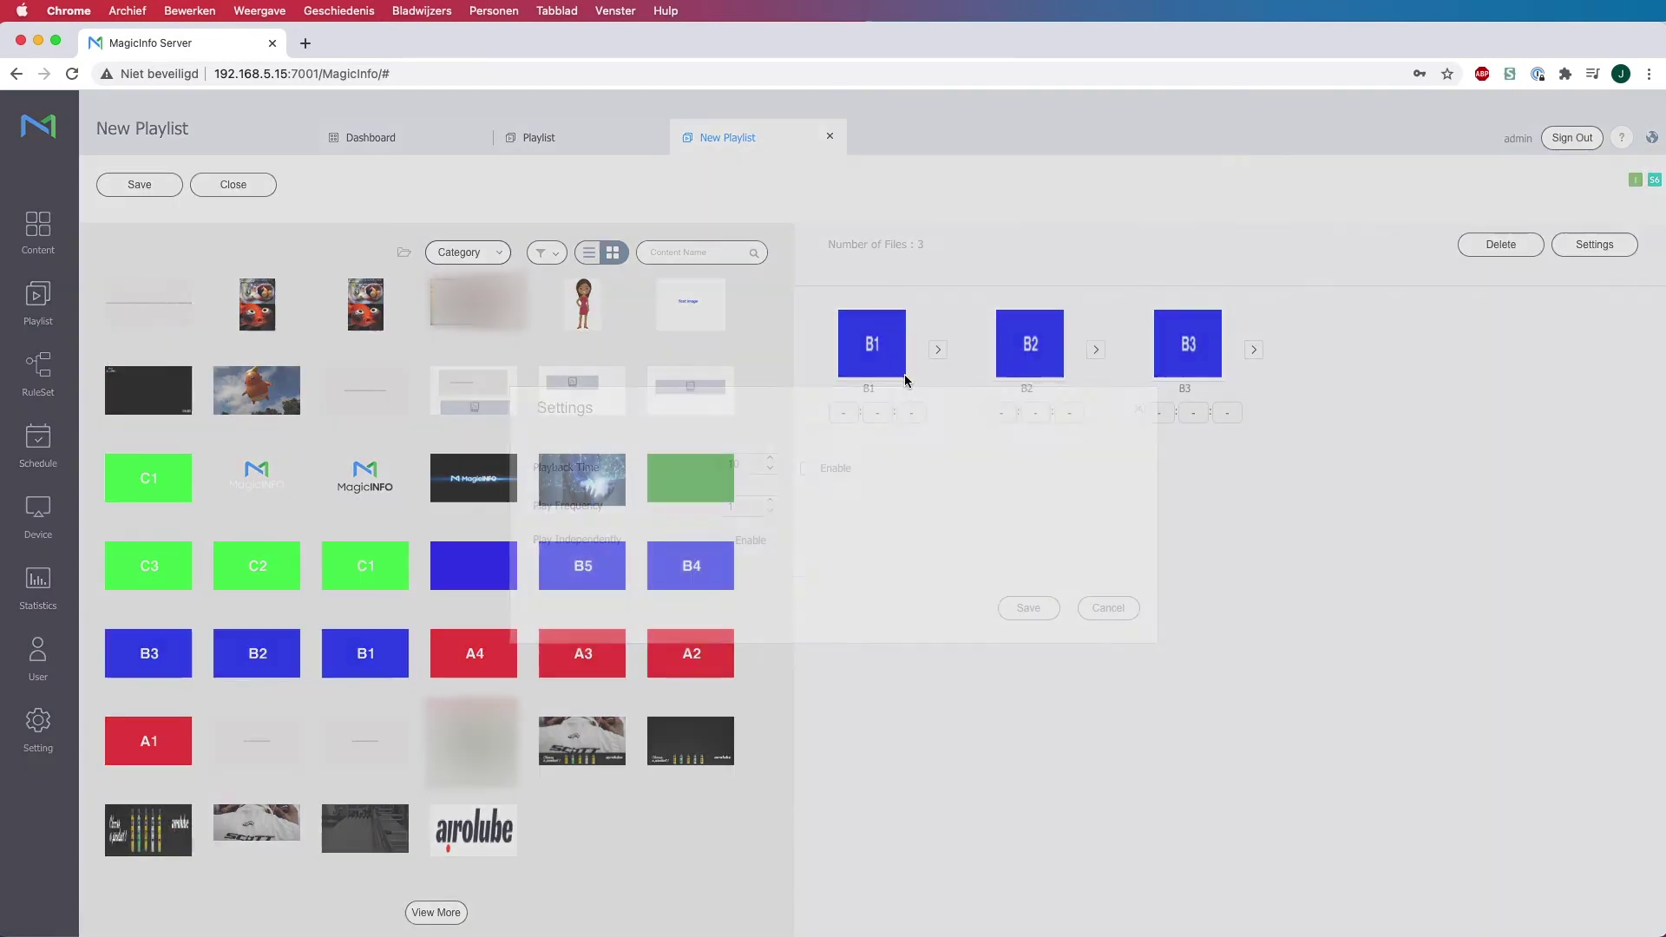
{"action": "left_click", "coordinate": [807, 468]}
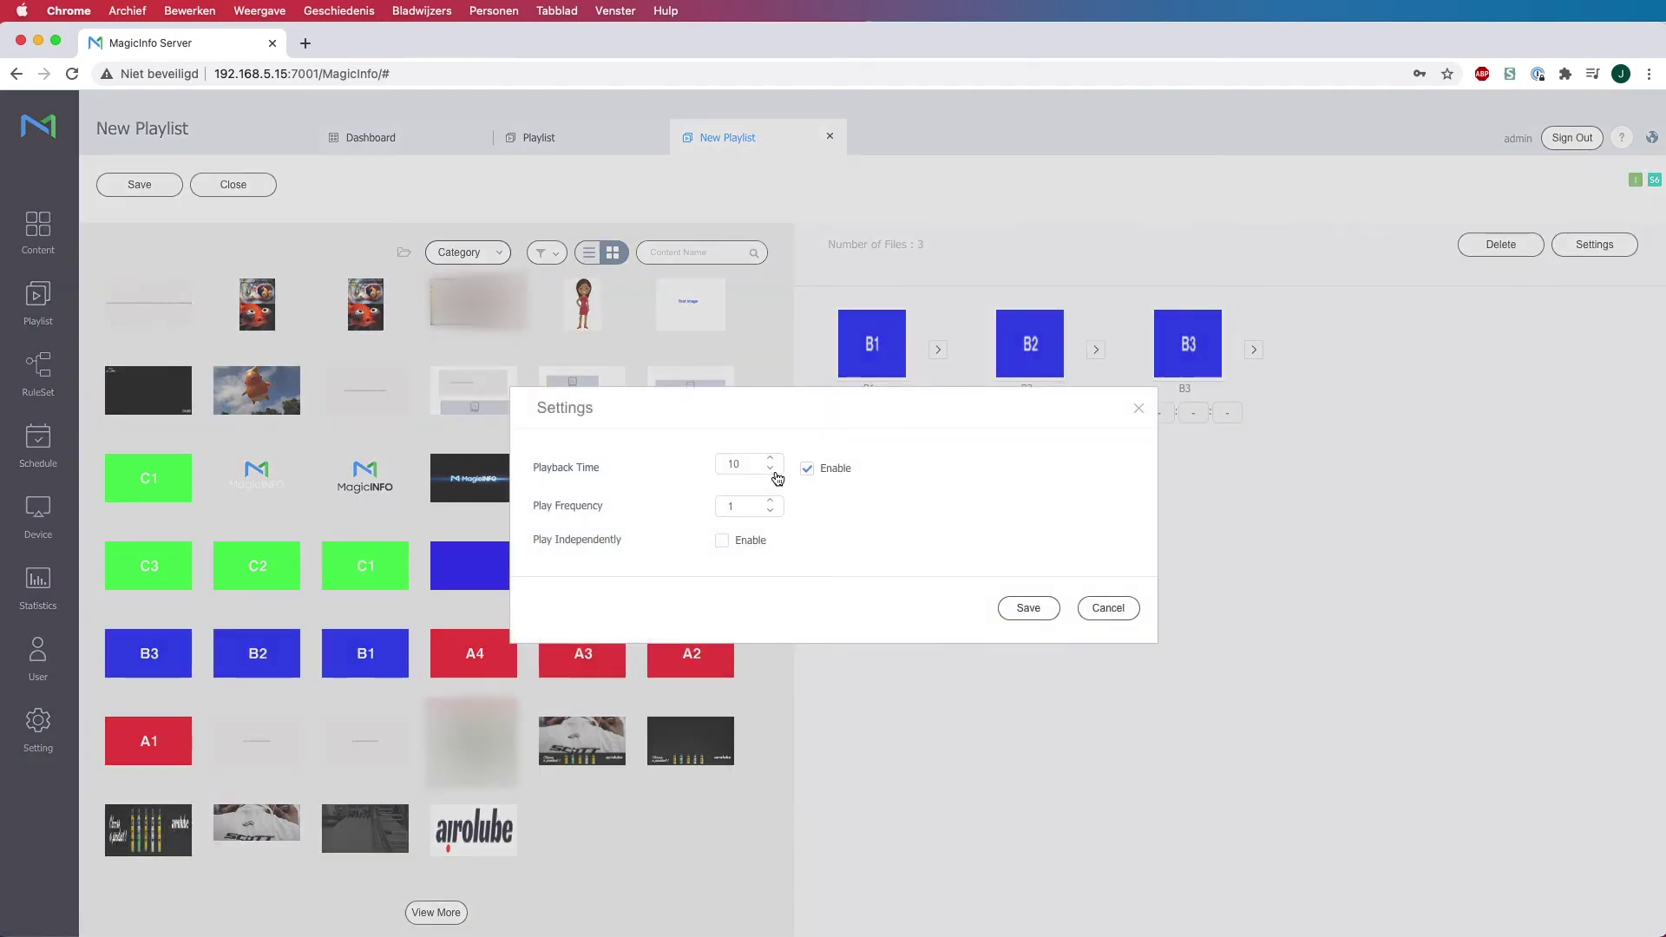
{"action": "left_click", "coordinate": [770, 468]}
{"action": "left_click", "coordinate": [770, 469]}
{"action": "left_click", "coordinate": [770, 469]}
{"action": "left_click", "coordinate": [770, 468]}
{"action": "left_click", "coordinate": [770, 468]}
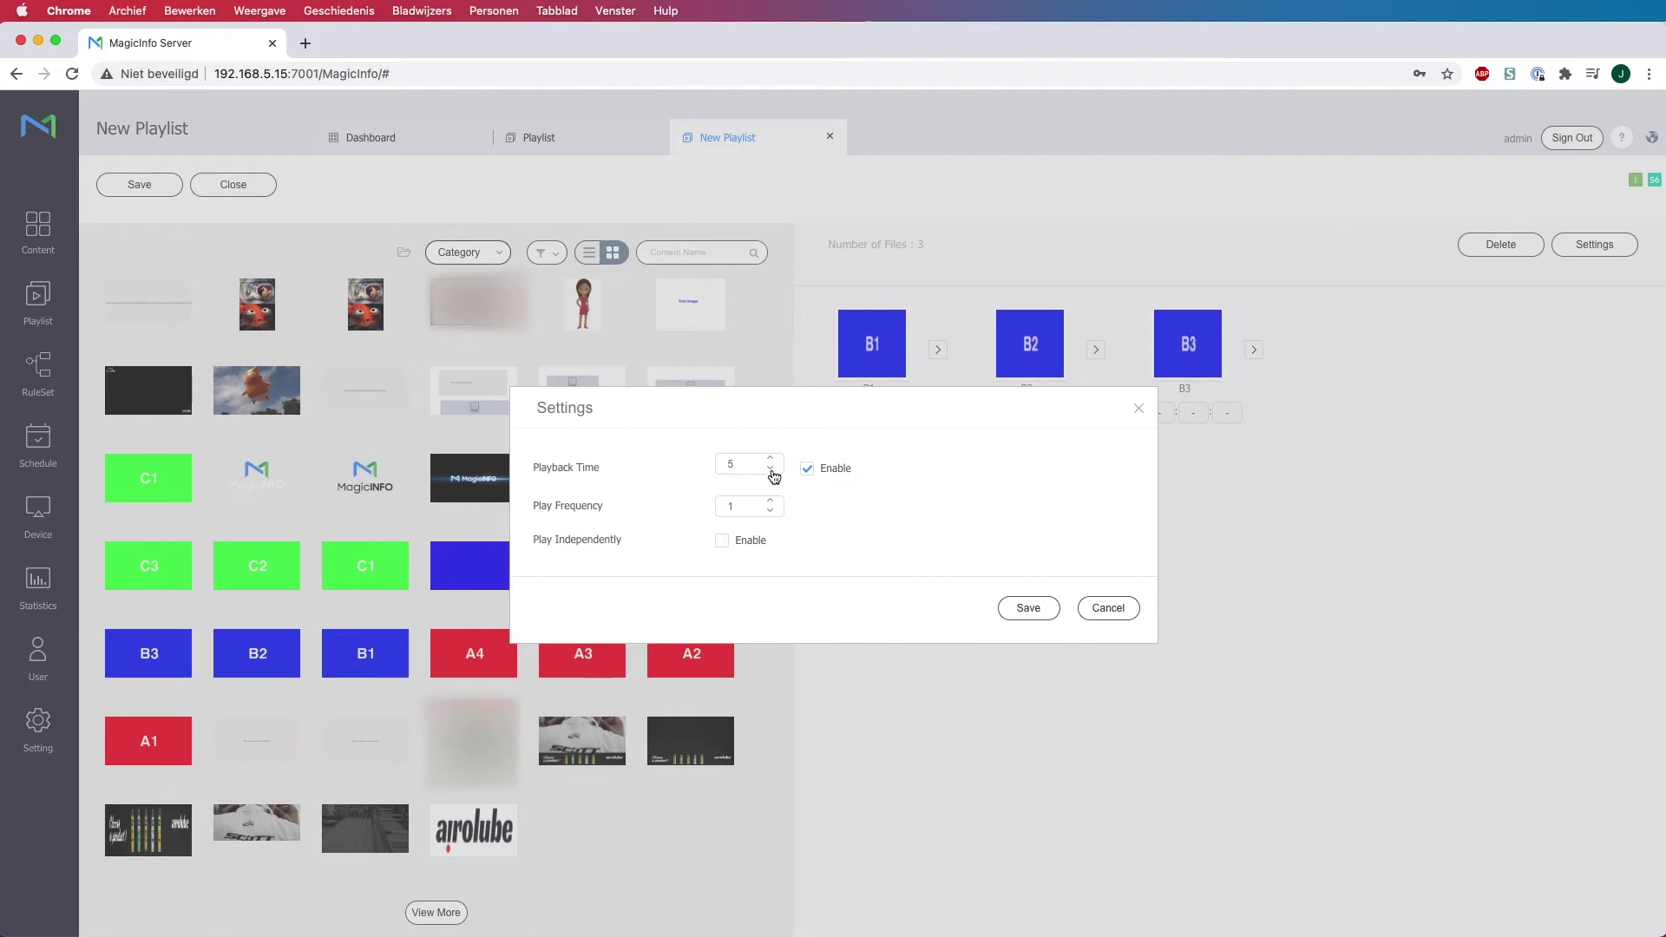
{"action": "left_click", "coordinate": [1029, 608]}
{"action": "left_click", "coordinate": [1059, 376]}
{"action": "left_click", "coordinate": [770, 500]}
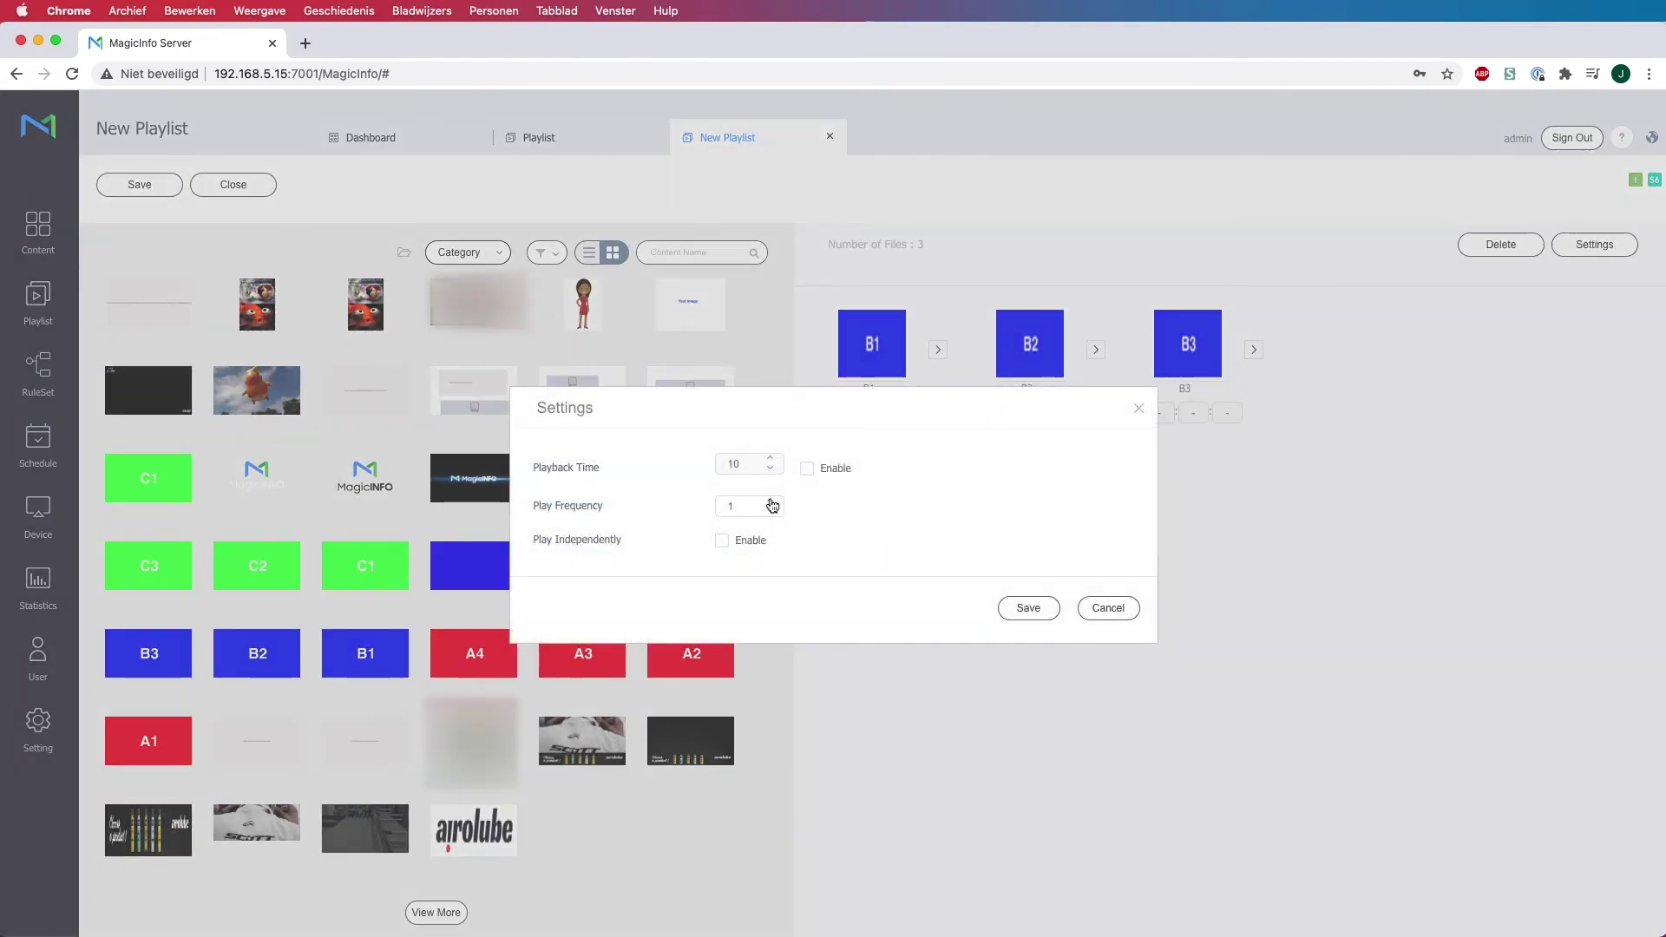
{"action": "left_click", "coordinate": [1048, 610]}
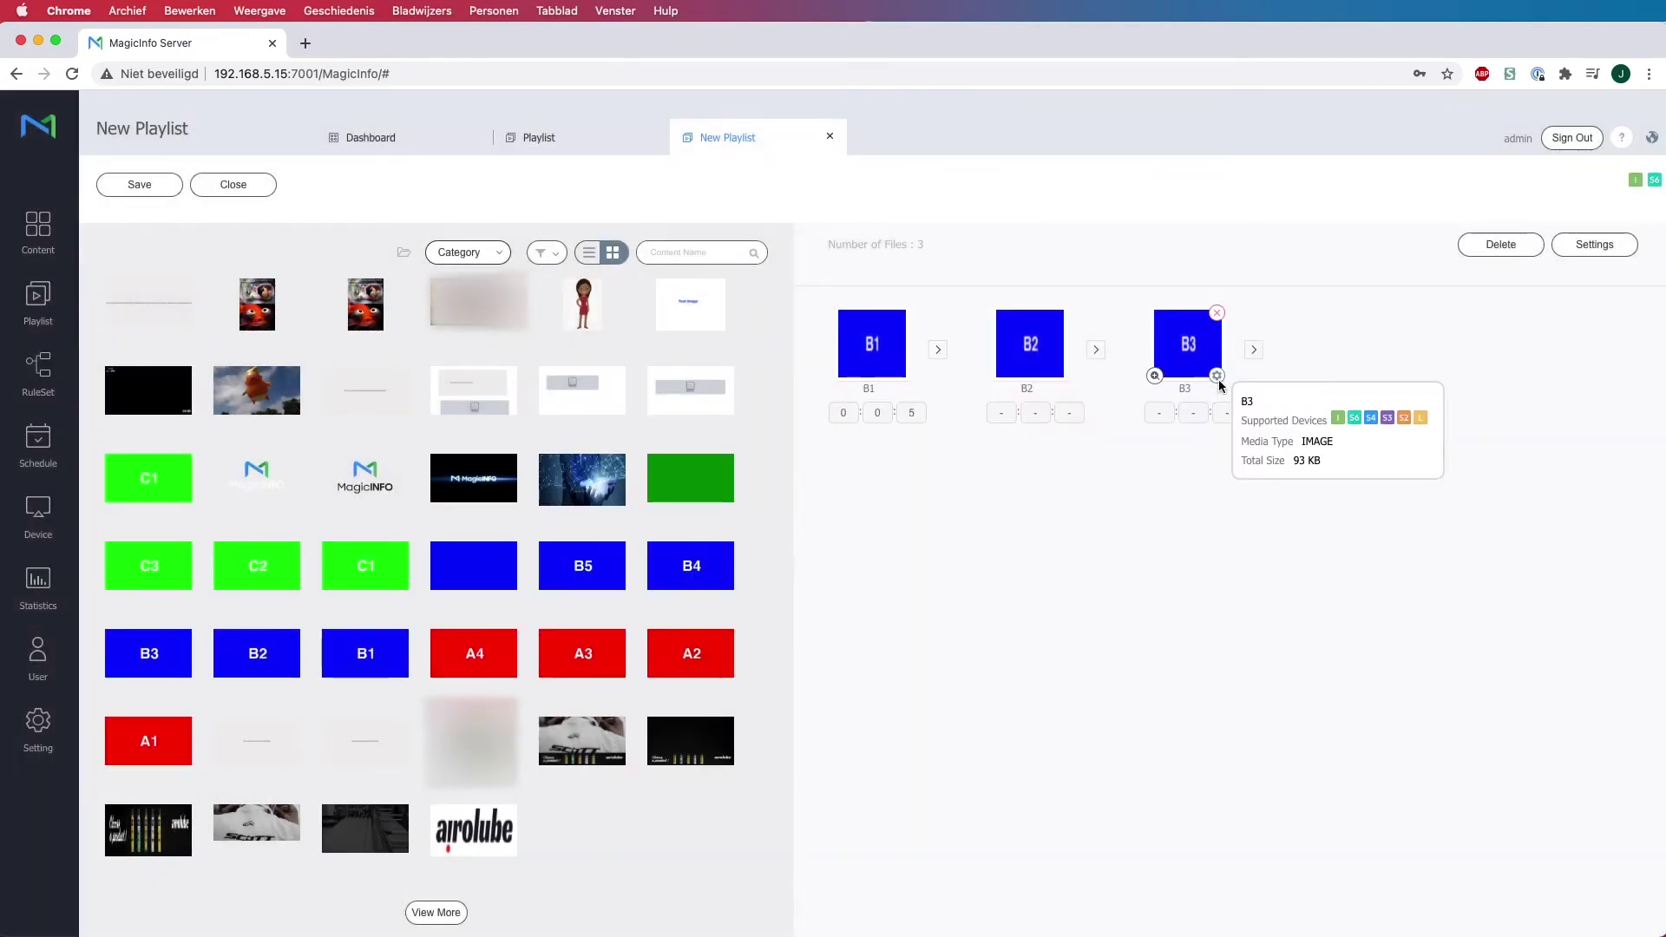
{"action": "left_click", "coordinate": [1216, 376]}
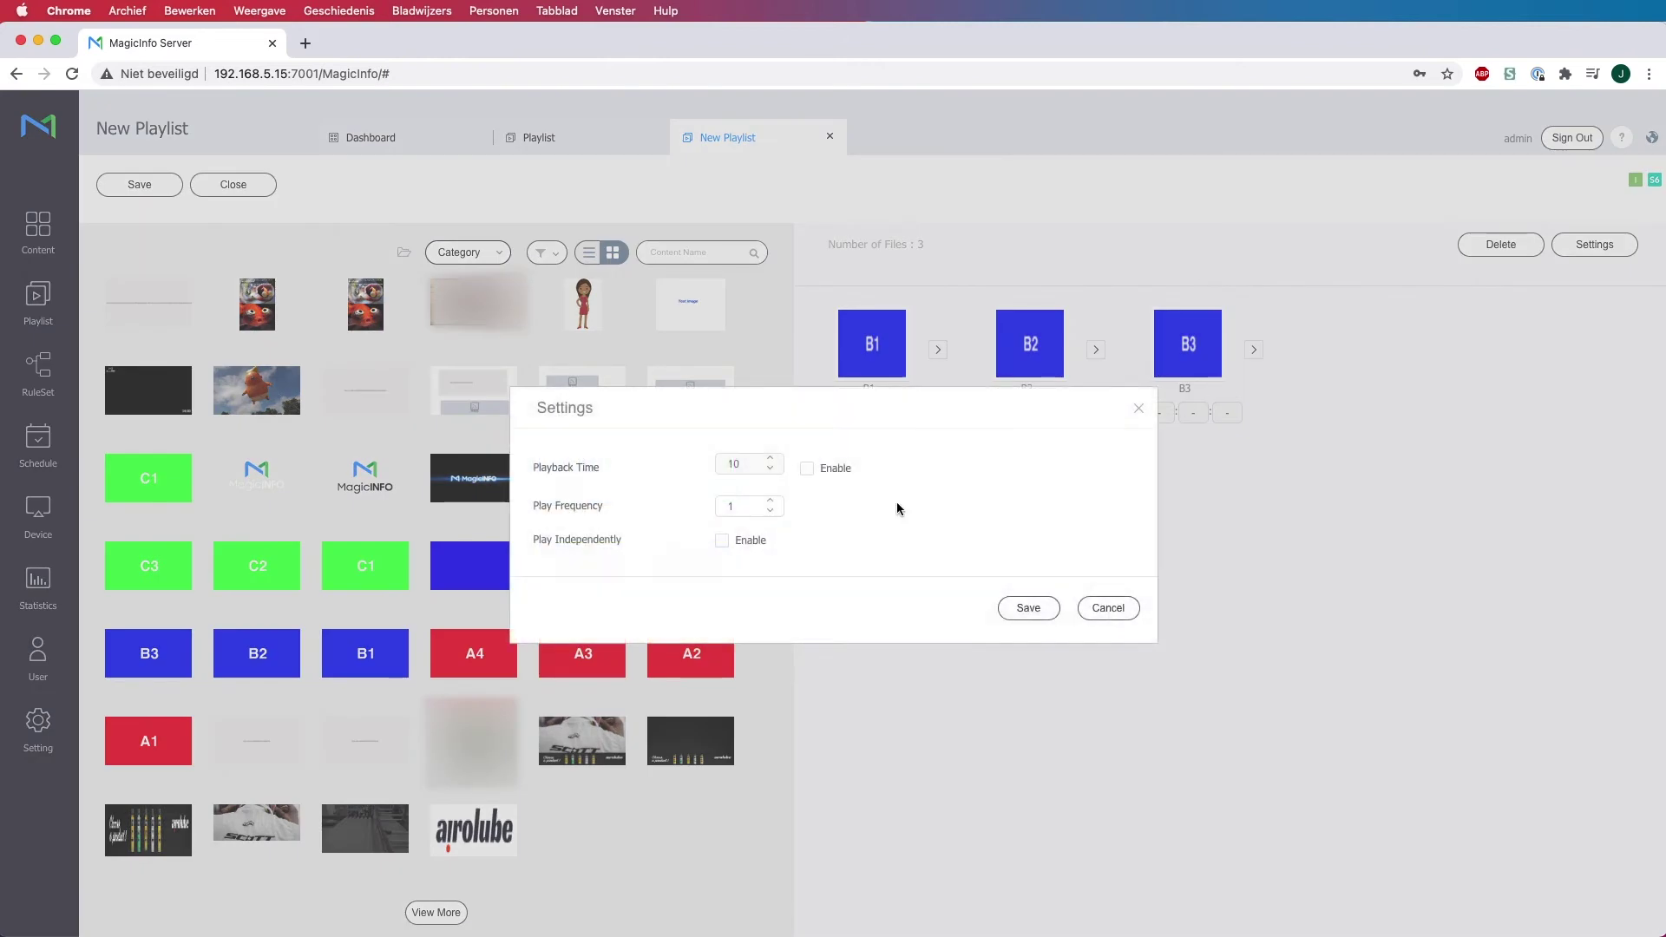
{"action": "left_click", "coordinate": [1028, 607]}
Step: Save the second playlist as adv2, then go to the Schedule list
{"action": "left_click", "coordinate": [149, 184]}
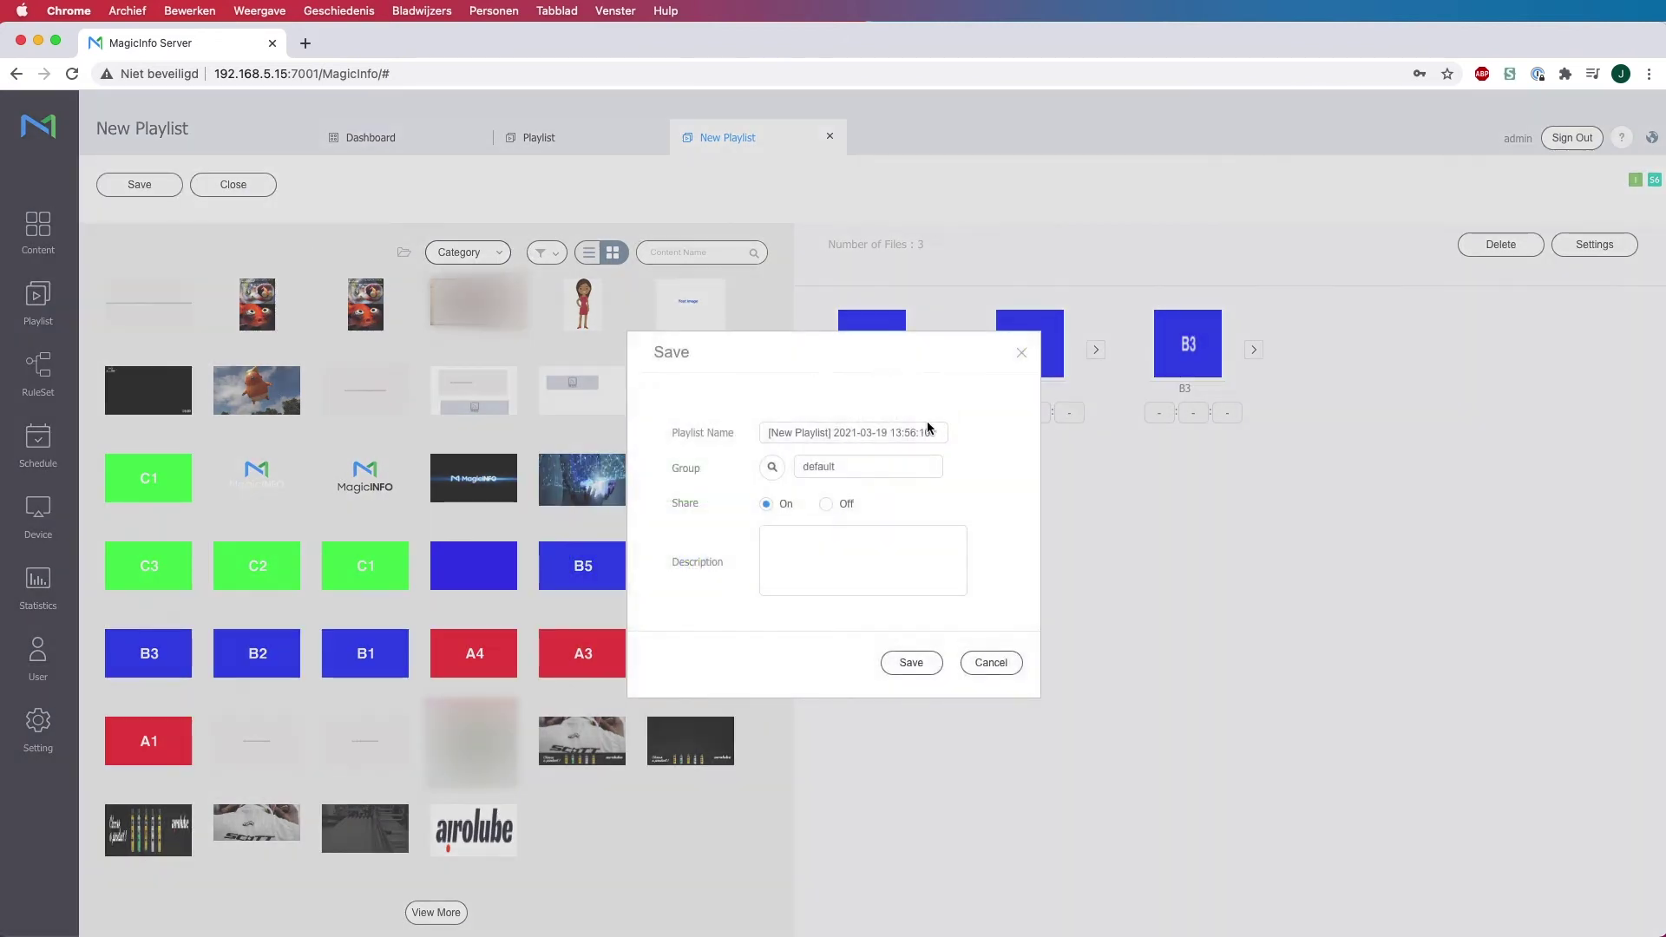
{"action": "triple_click", "coordinate": [921, 431]}
{"action": "type", "text": "adv2"}
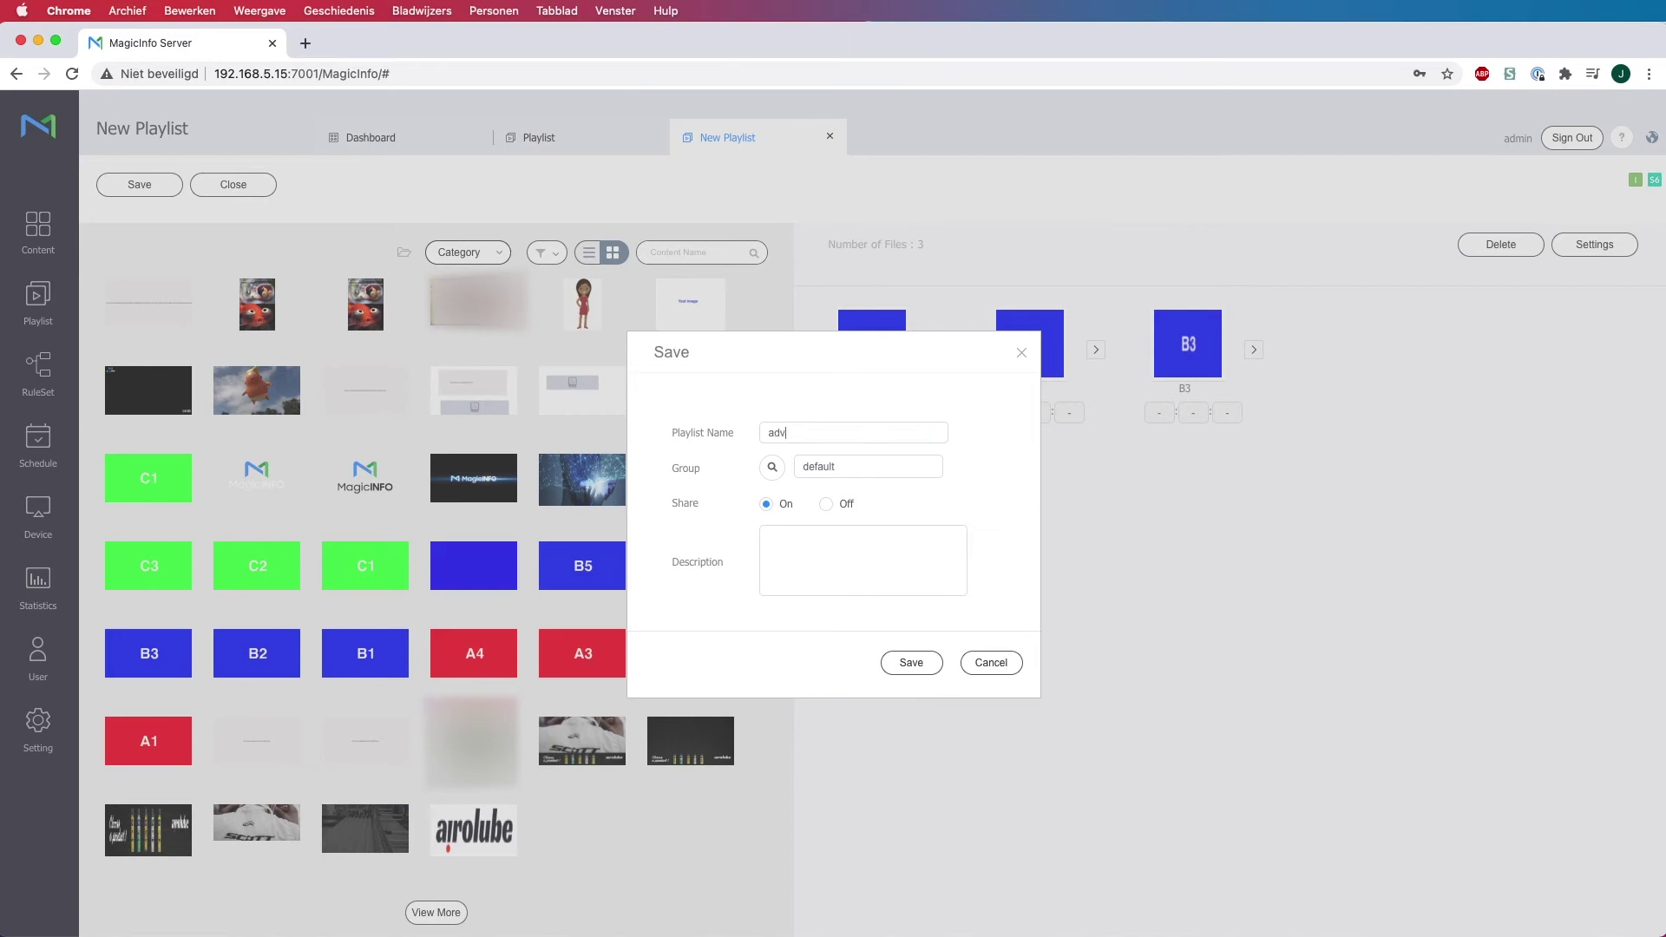
{"action": "left_click", "coordinate": [909, 664]}
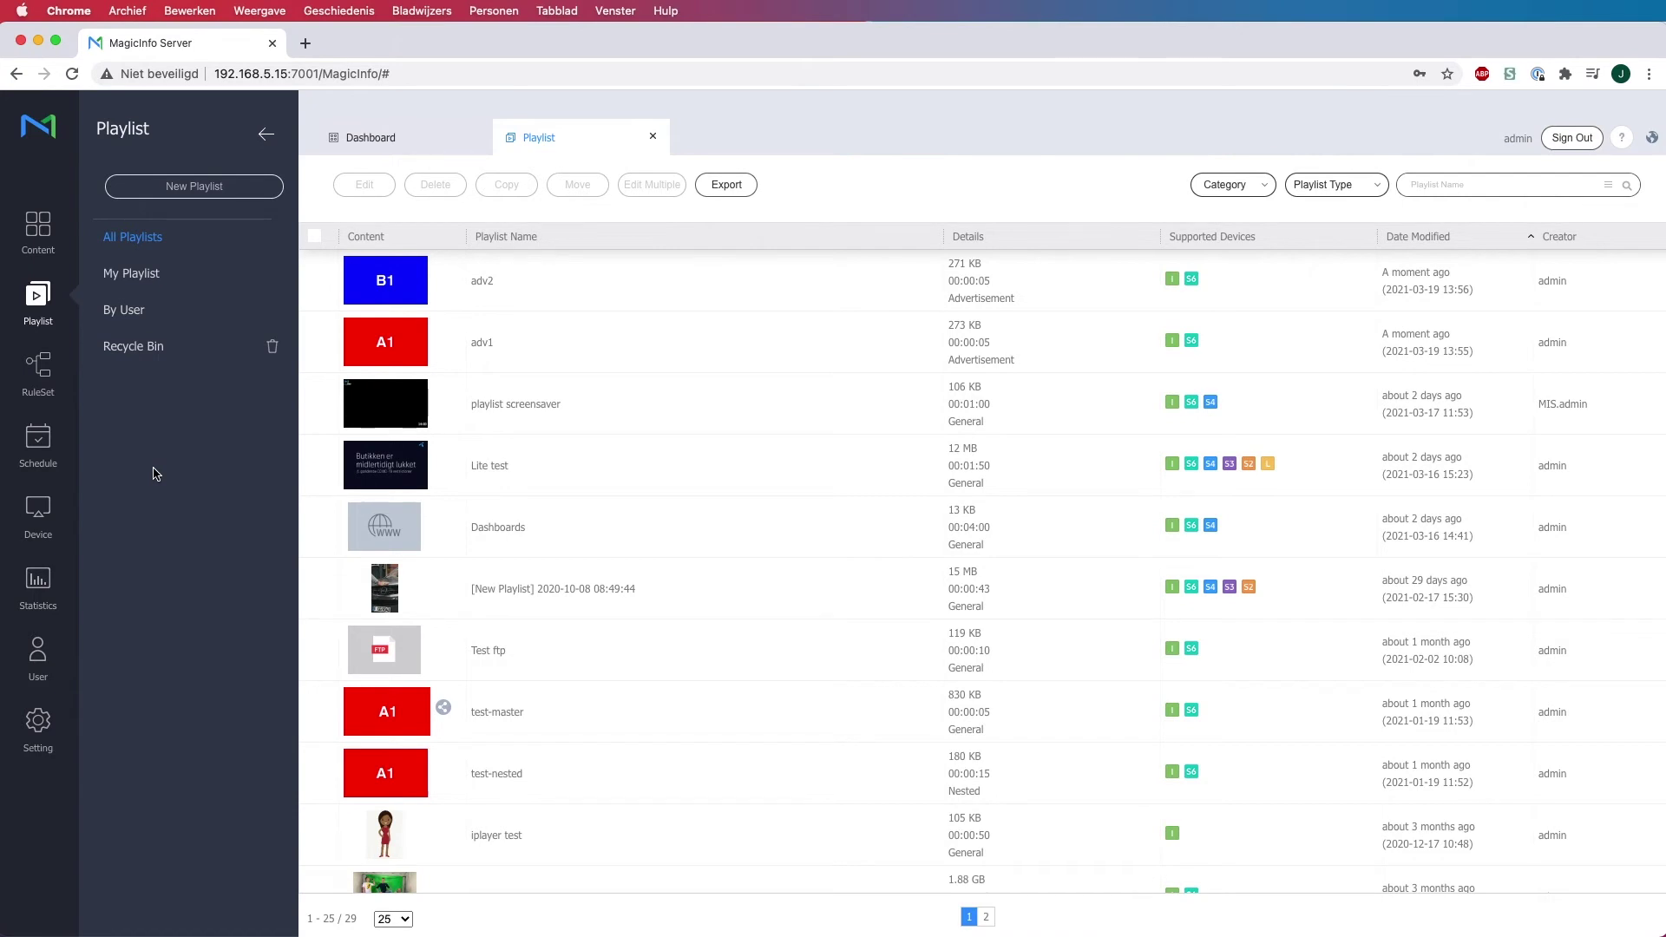
{"action": "left_click", "coordinate": [39, 438]}
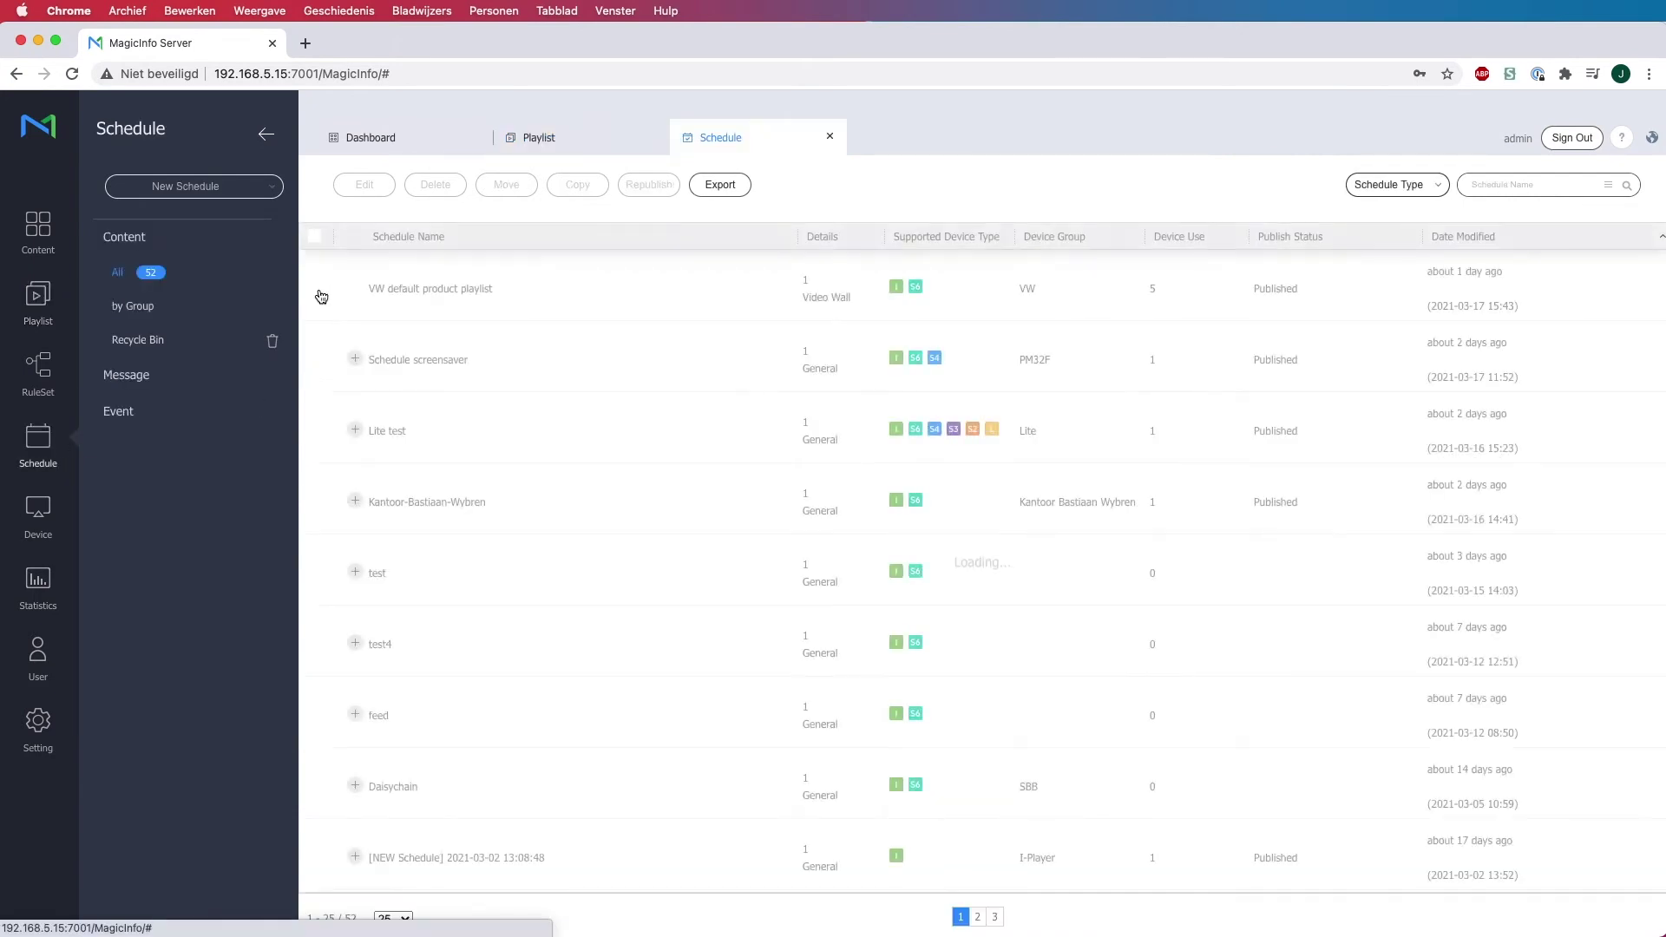
Step: Create a content schedule of type Advertisement for I and S6 players with 2 slots
{"action": "left_click", "coordinate": [249, 197]}
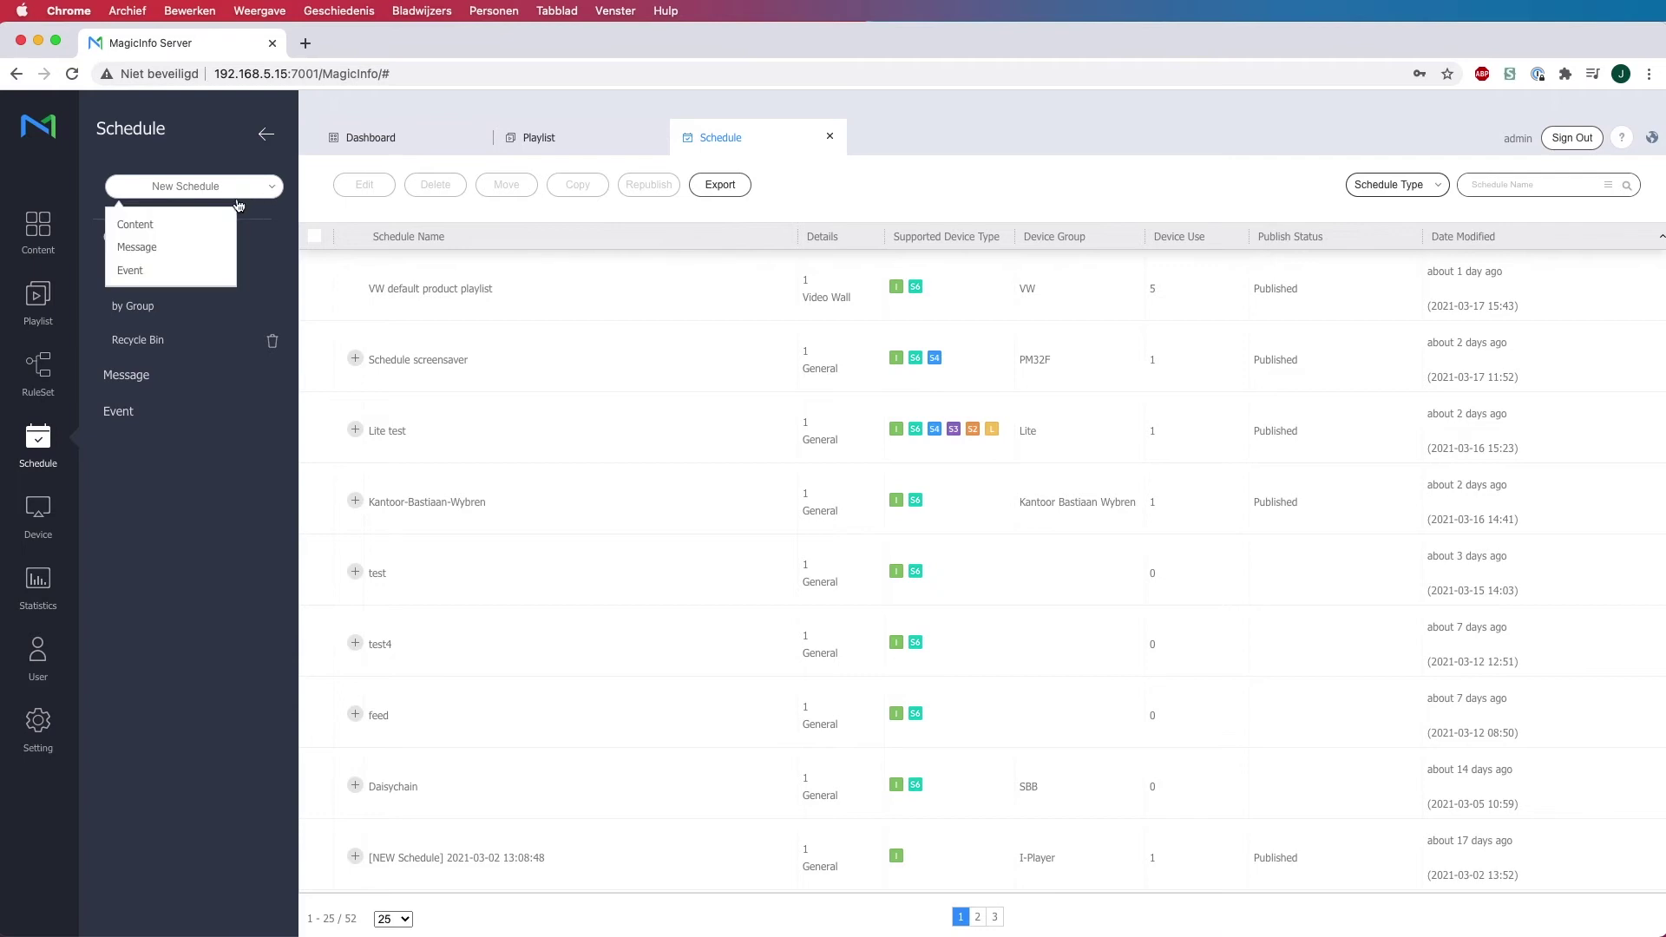
{"action": "left_click", "coordinate": [196, 229]}
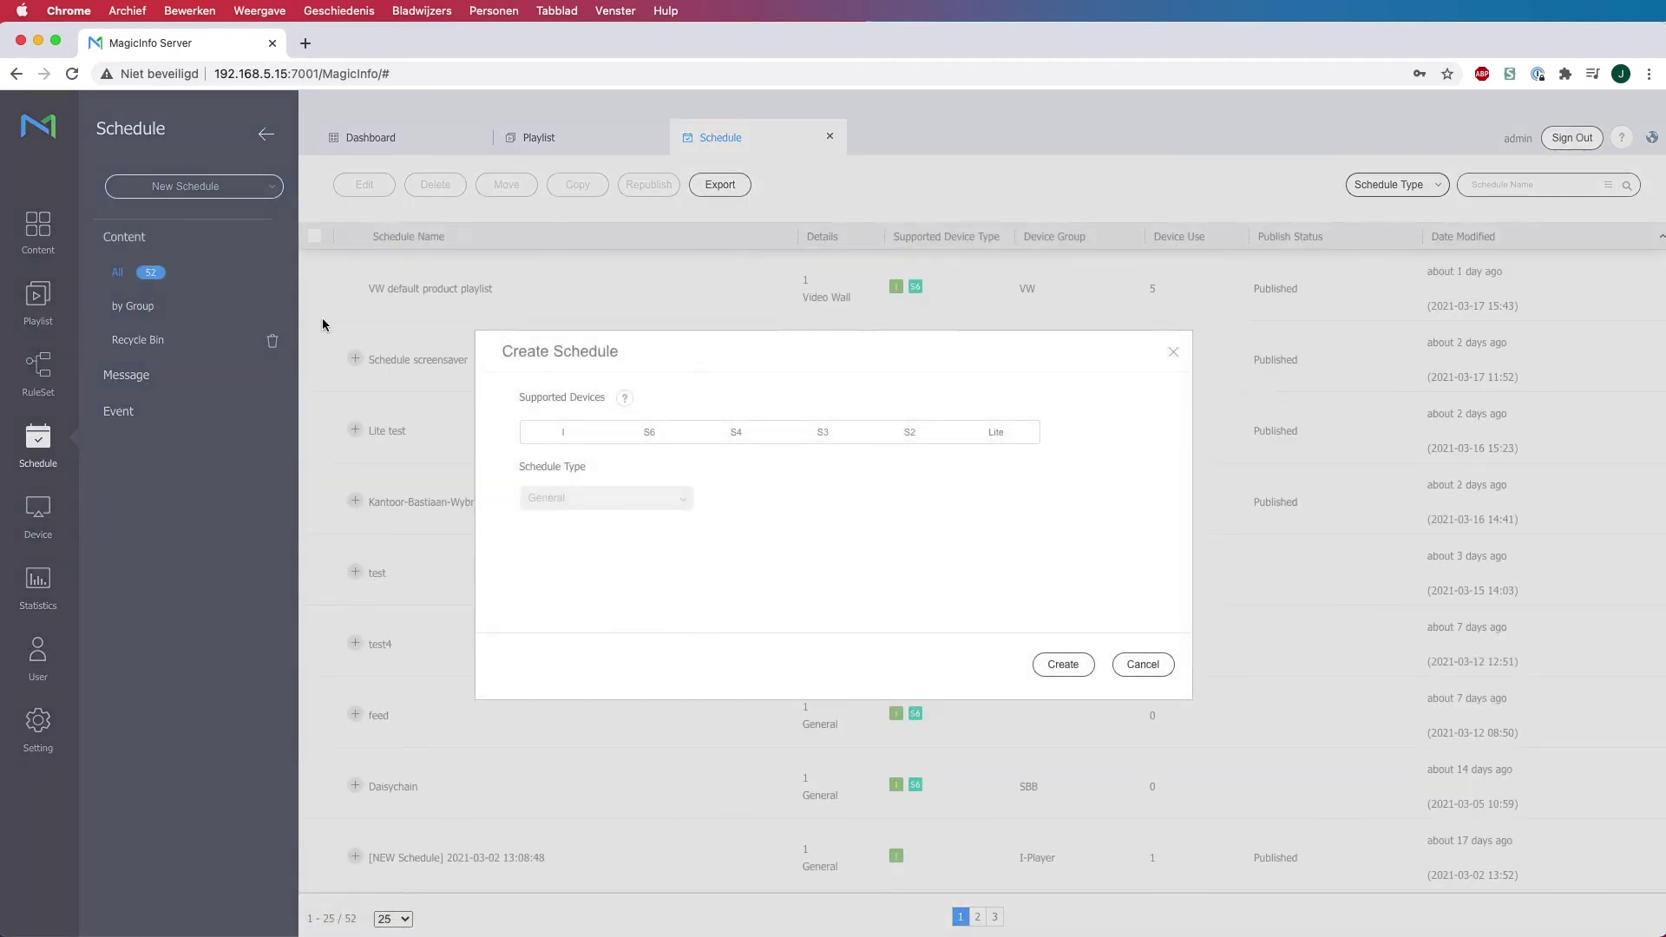
{"action": "left_click", "coordinate": [655, 433]}
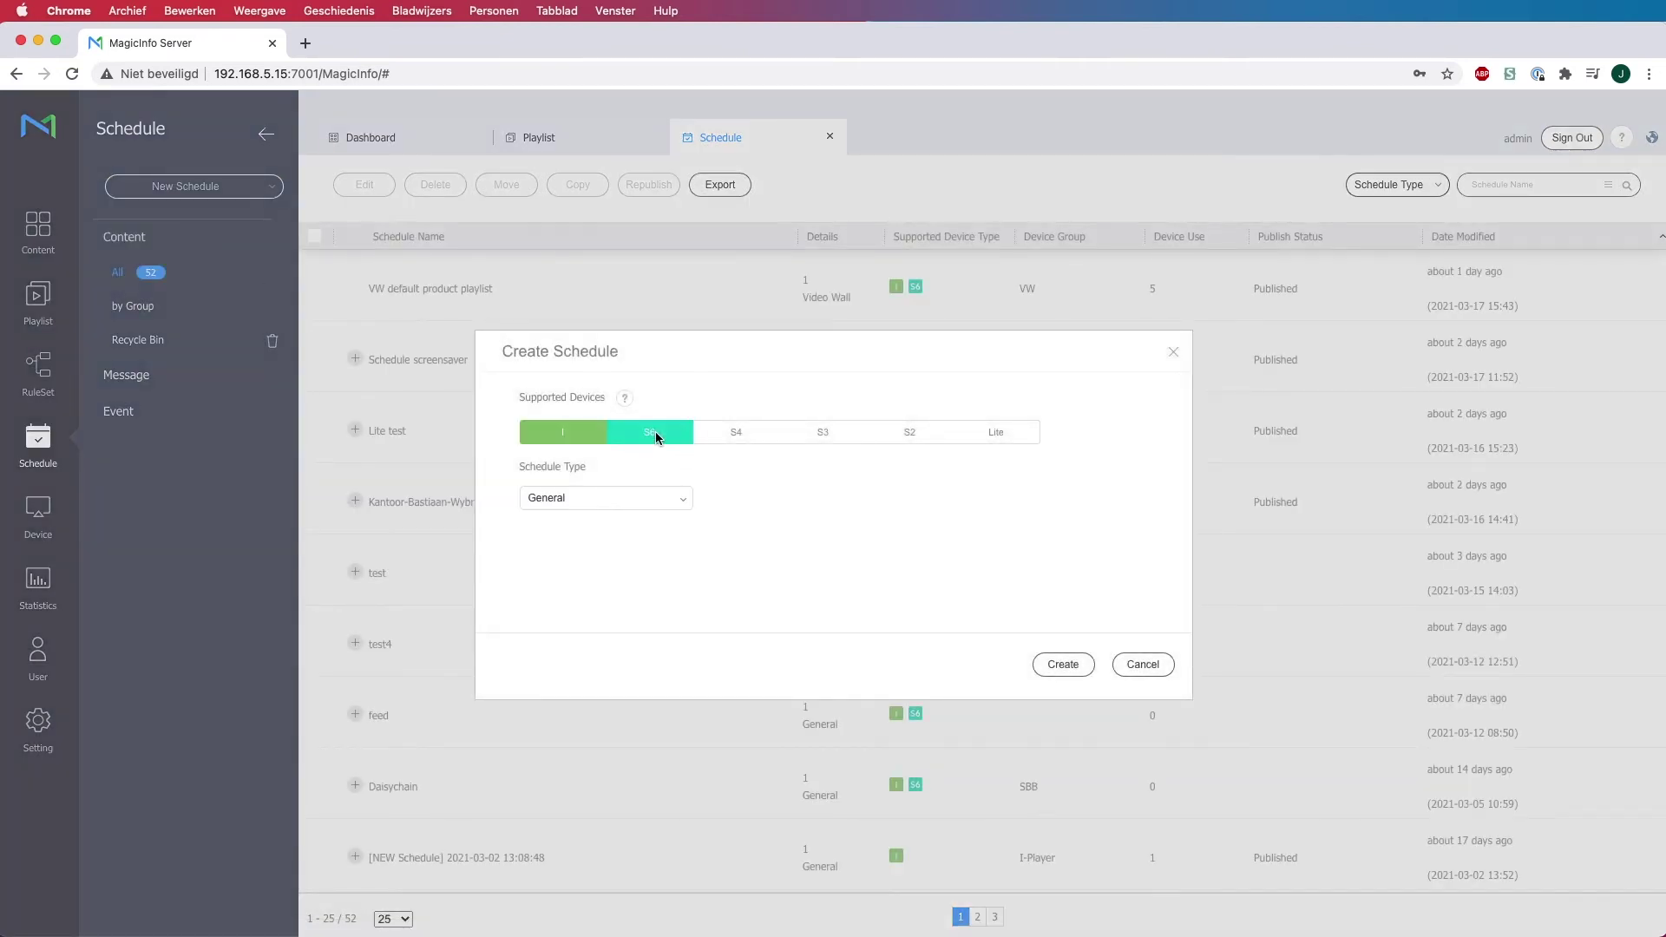
{"action": "left_click", "coordinate": [636, 498]}
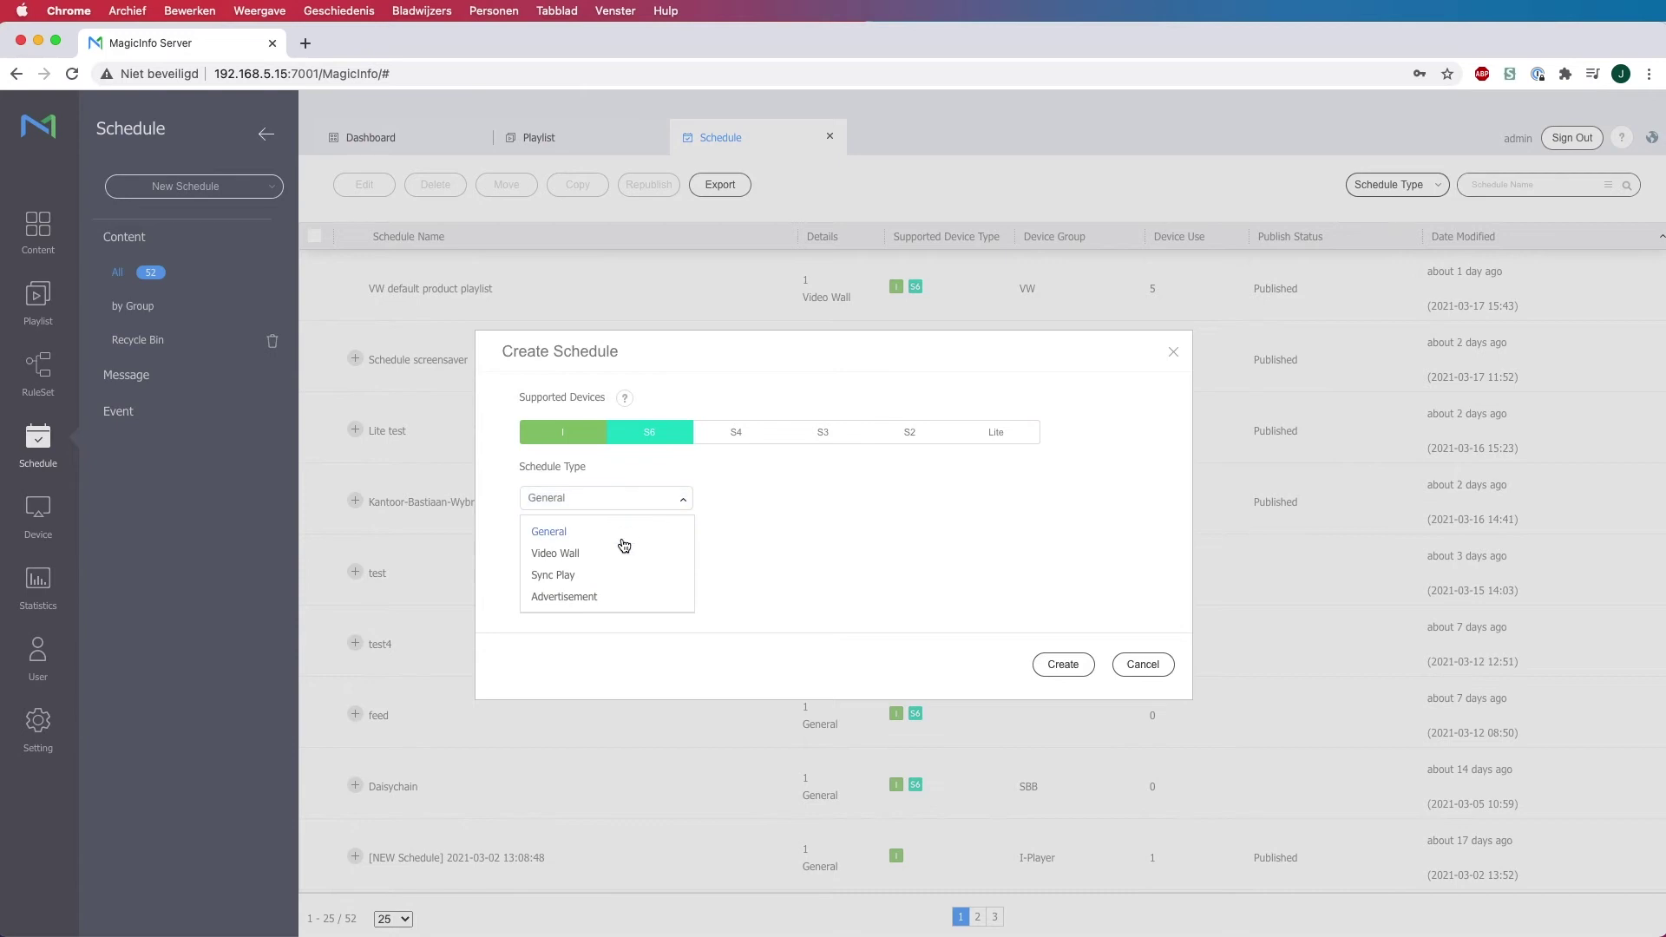
{"action": "left_click", "coordinate": [598, 598]}
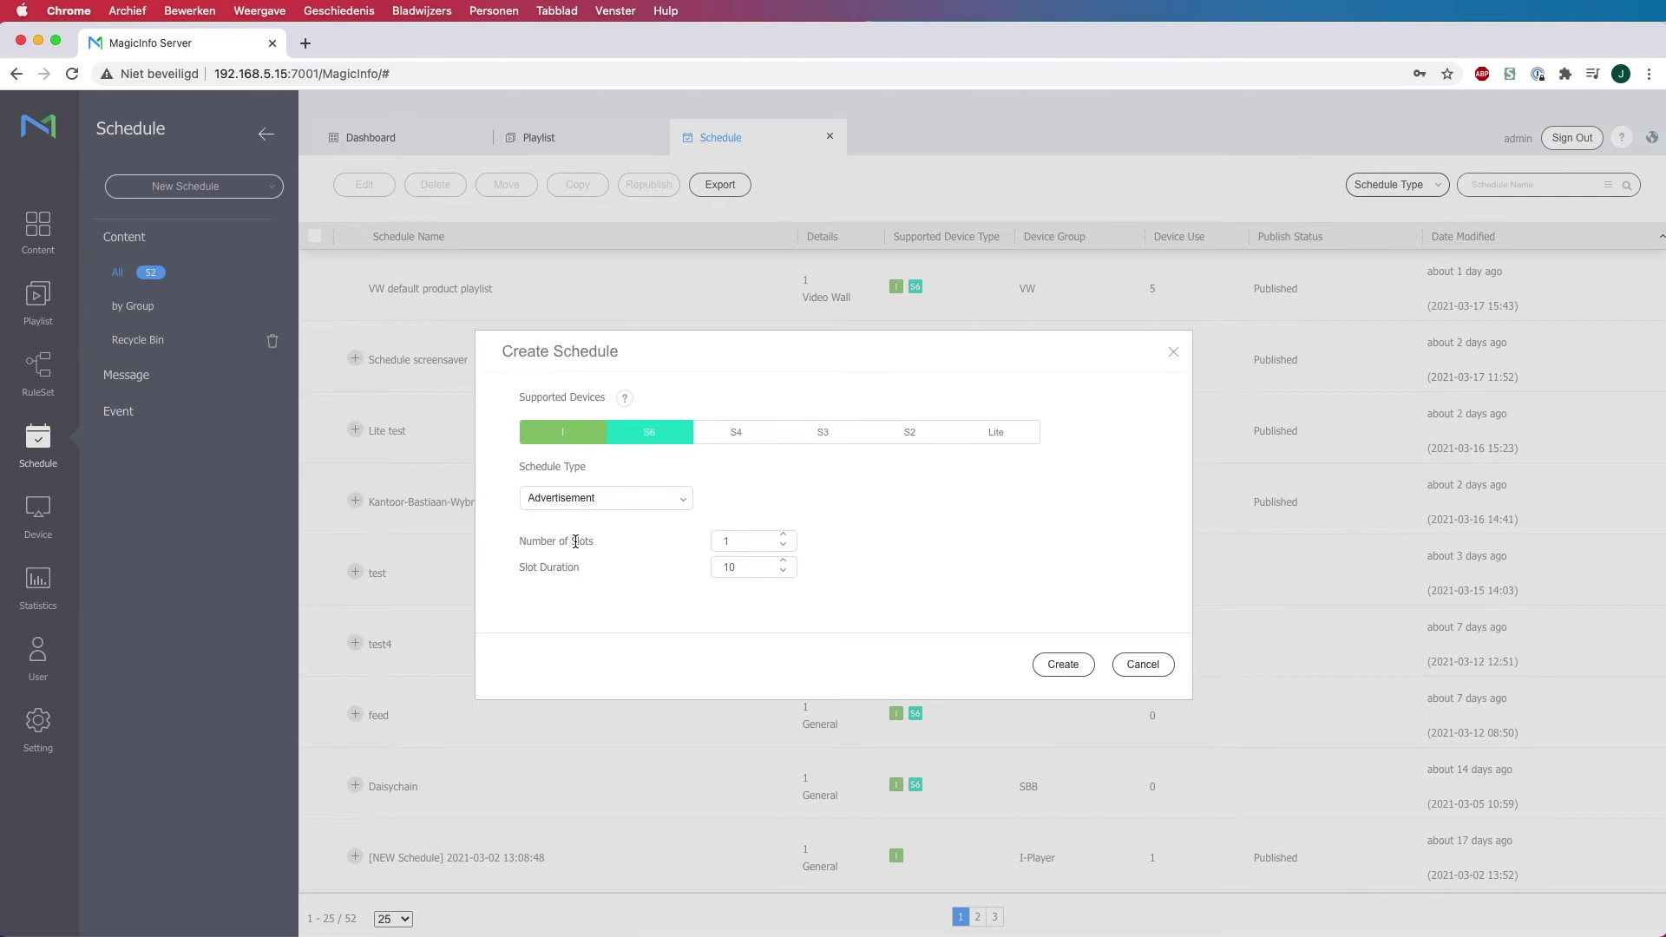
{"action": "left_click", "coordinate": [783, 535]}
{"action": "left_click", "coordinate": [1066, 665]}
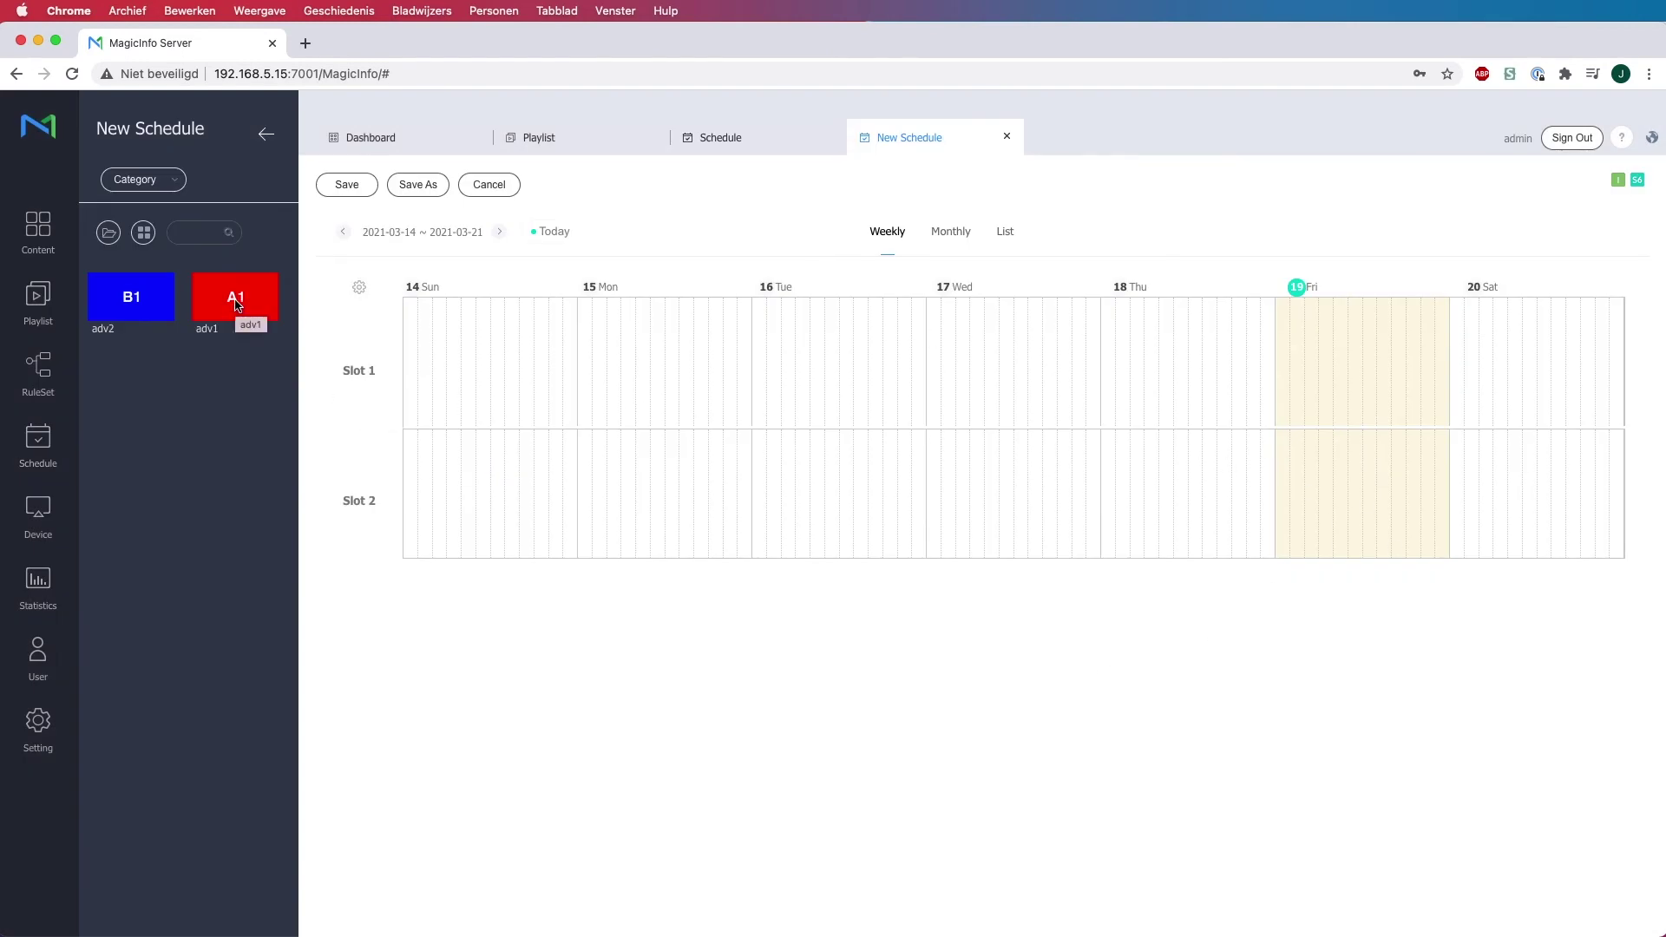
Step: Put adv1 in Slot 1 and adv2 in Slot 2, both never expiring and starting 2021-03-18
{"action": "left_click_drag", "start_coordinate": [236, 306], "coordinate": [1372, 361]}
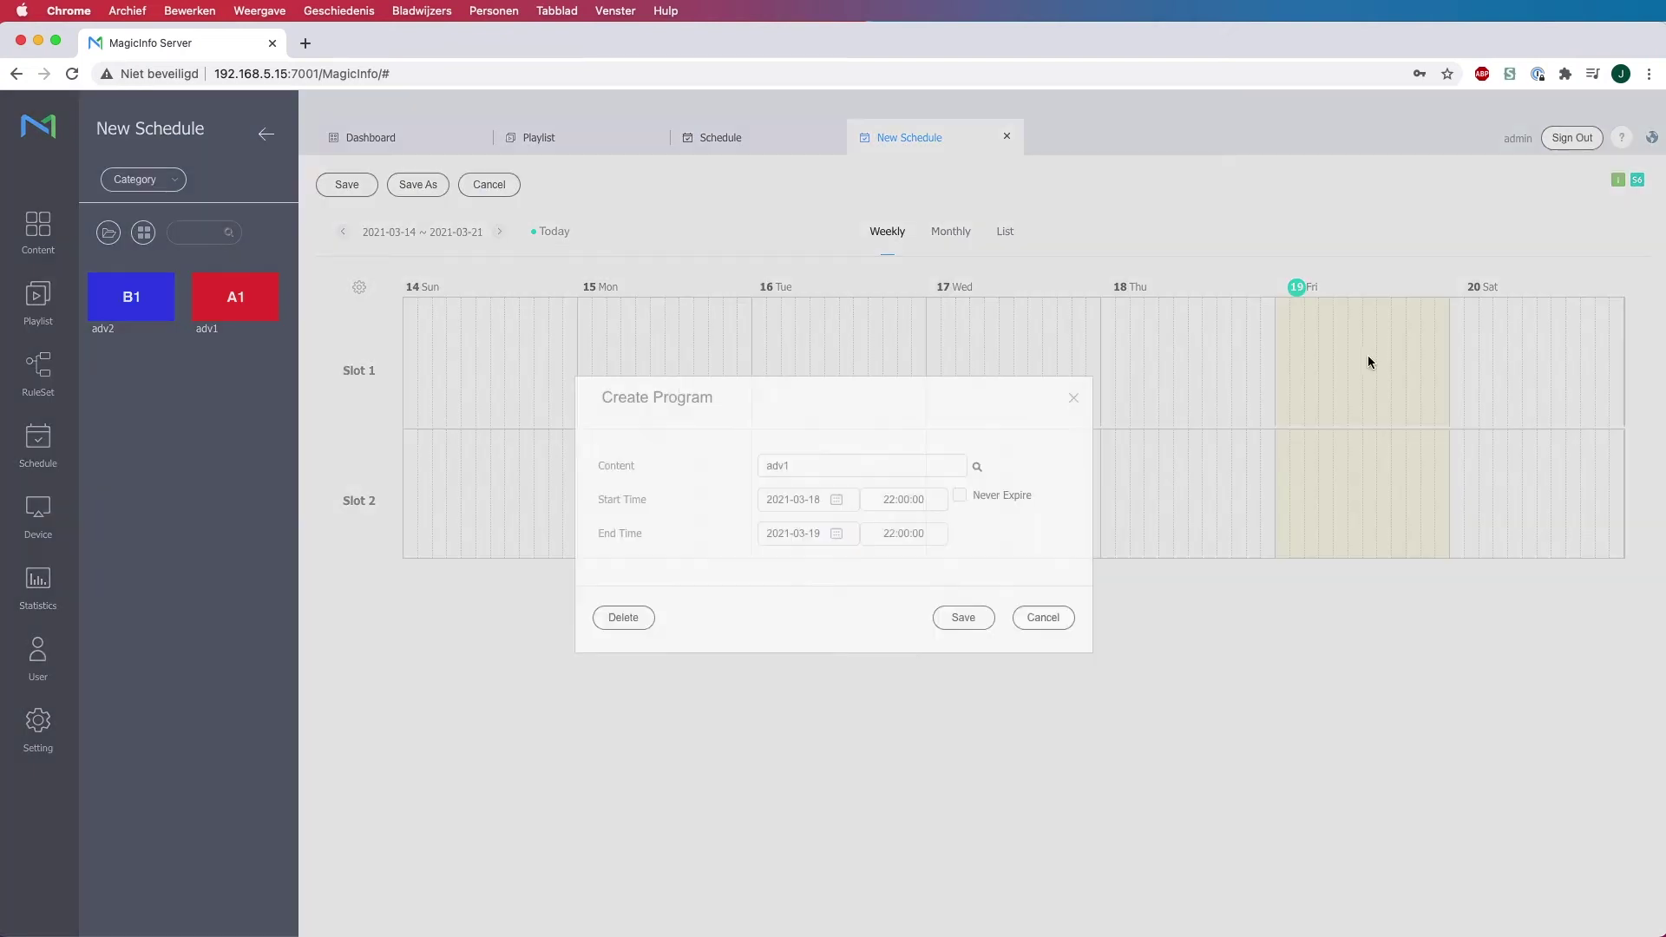
{"action": "left_click", "coordinate": [1005, 498]}
{"action": "left_click", "coordinate": [963, 618]}
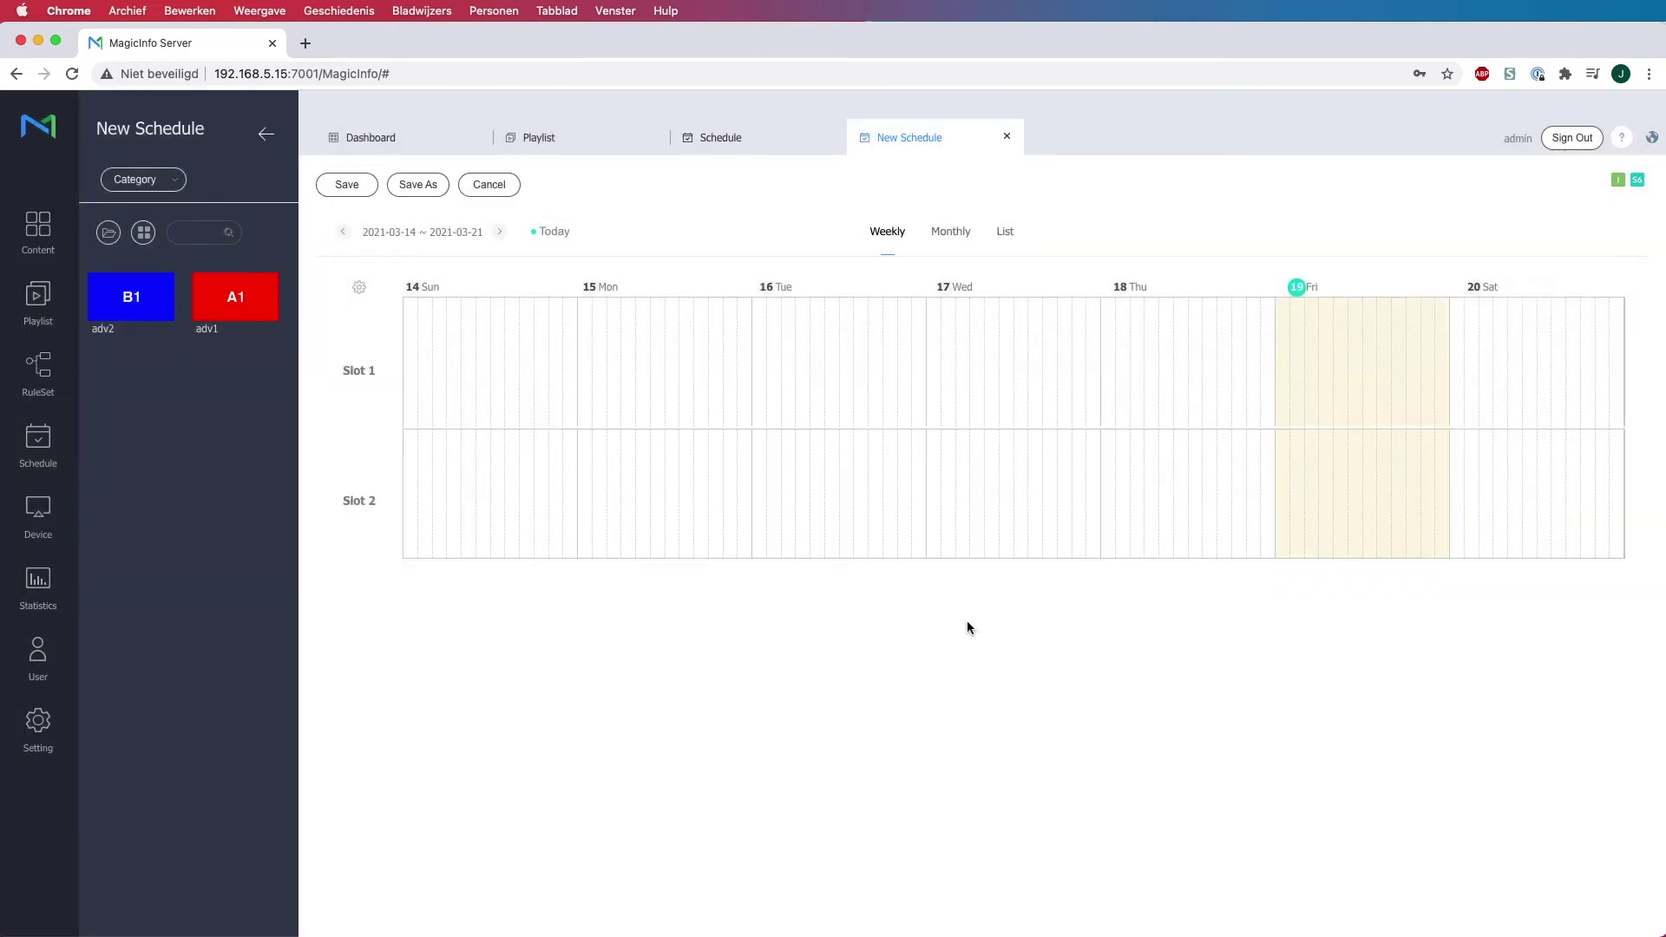
{"action": "left_click_drag", "start_coordinate": [98, 314], "coordinate": [1333, 529]}
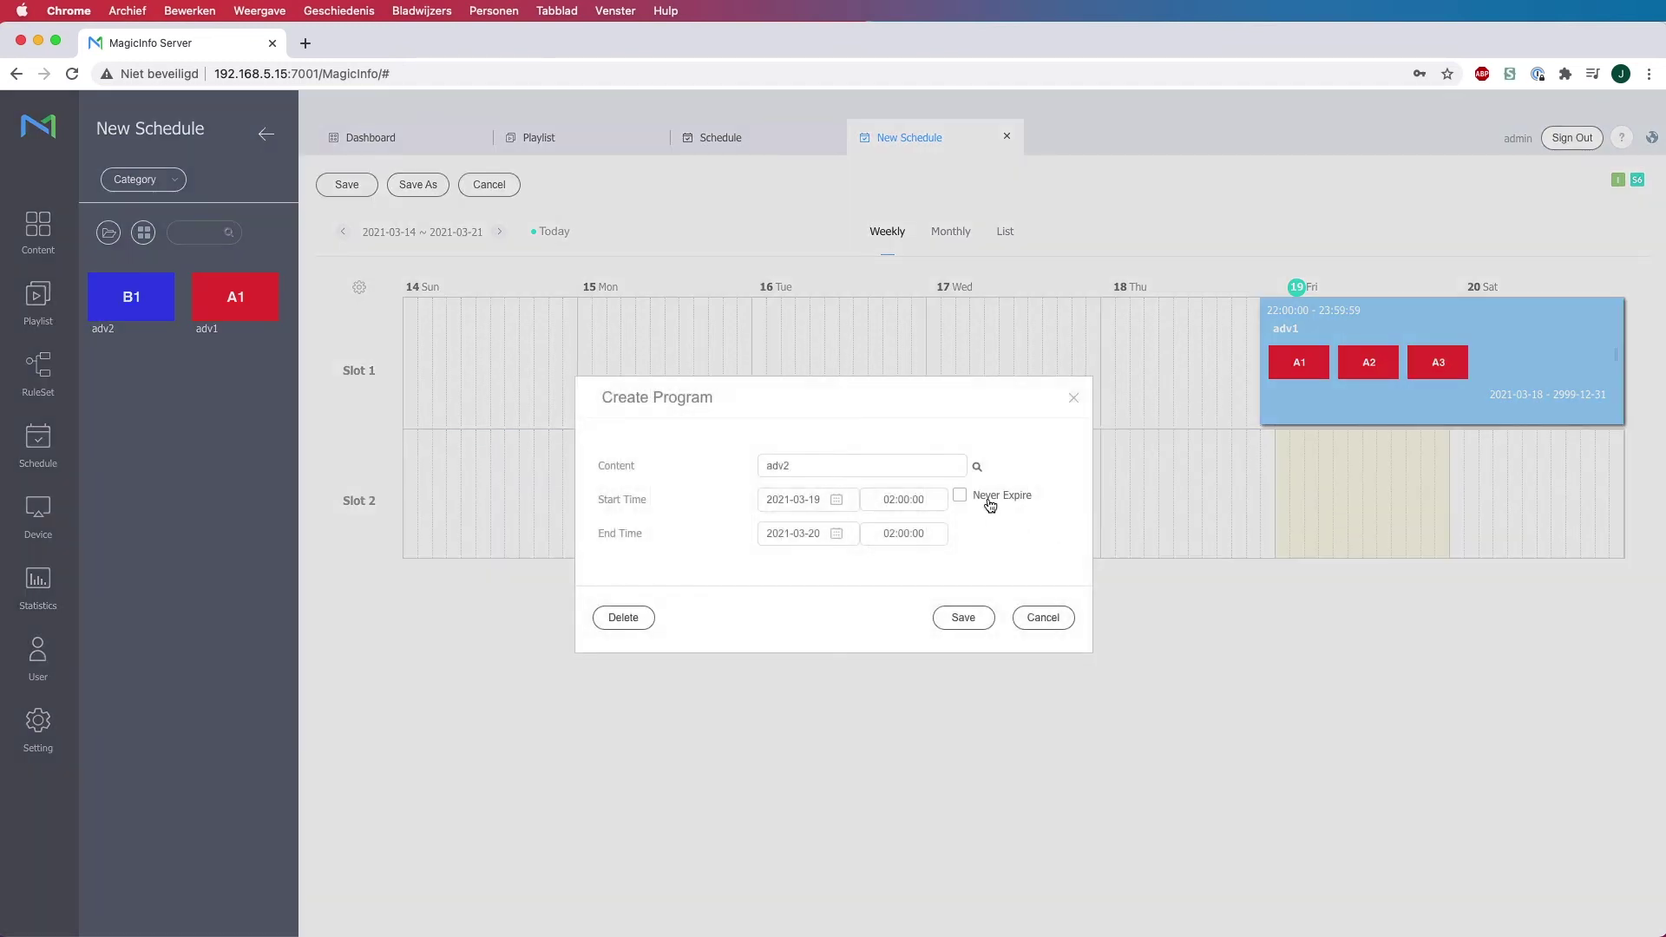
{"action": "left_click", "coordinate": [990, 505]}
{"action": "left_click", "coordinate": [965, 618]}
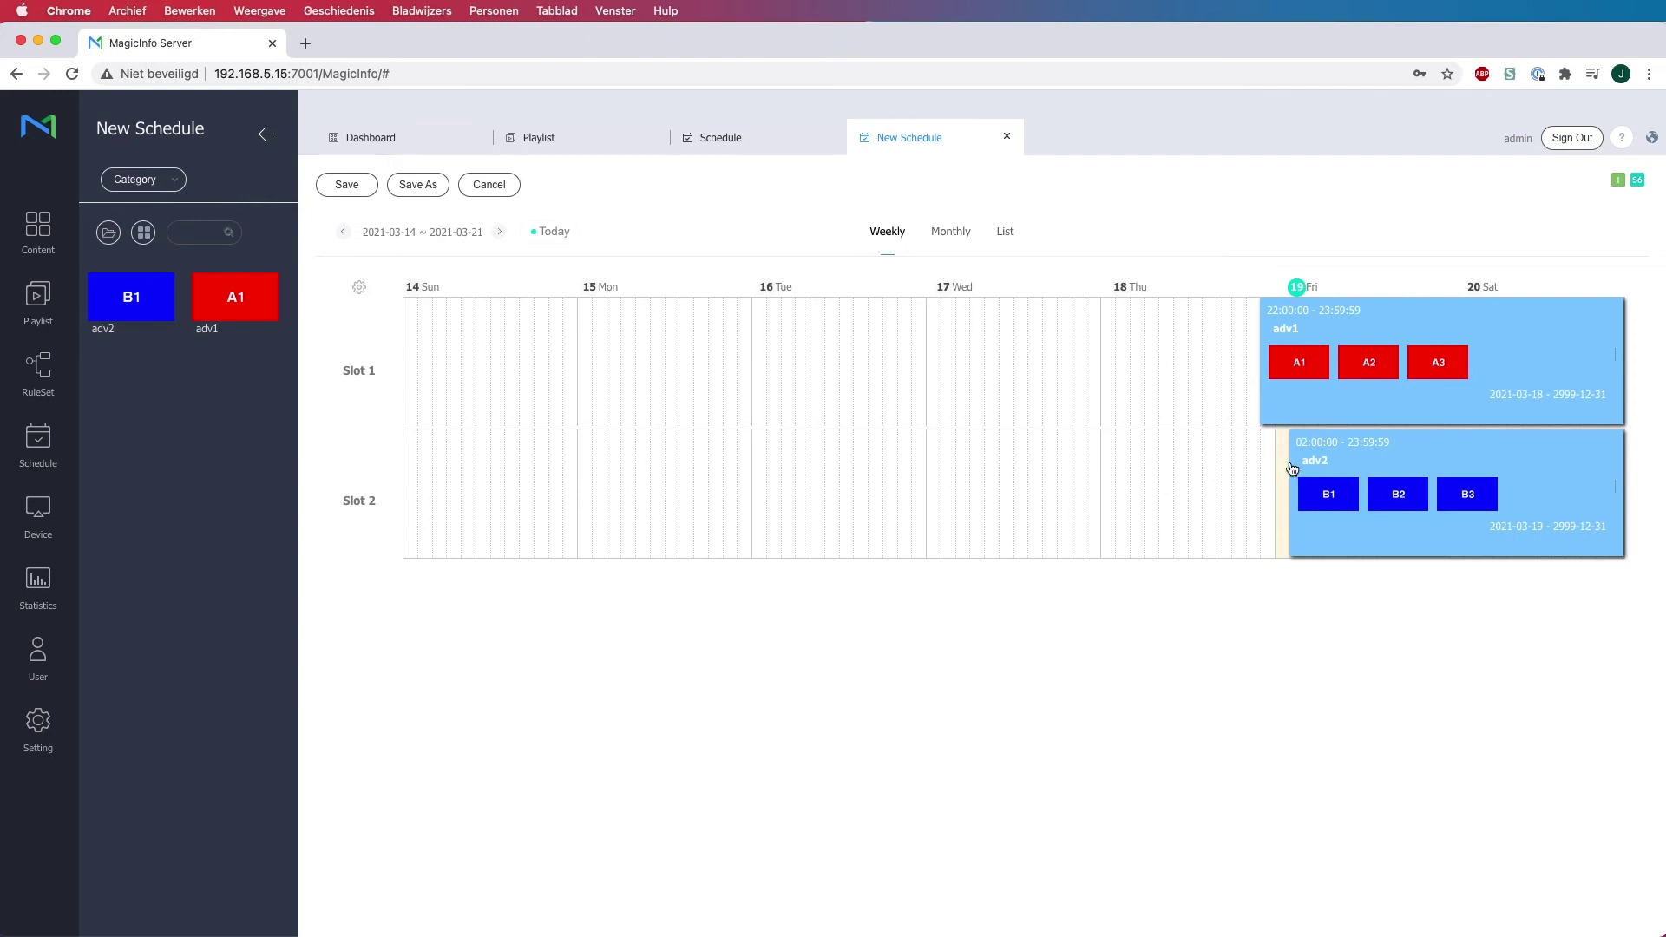
{"action": "left_click_drag", "start_coordinate": [1296, 470], "coordinate": [1265, 469]}
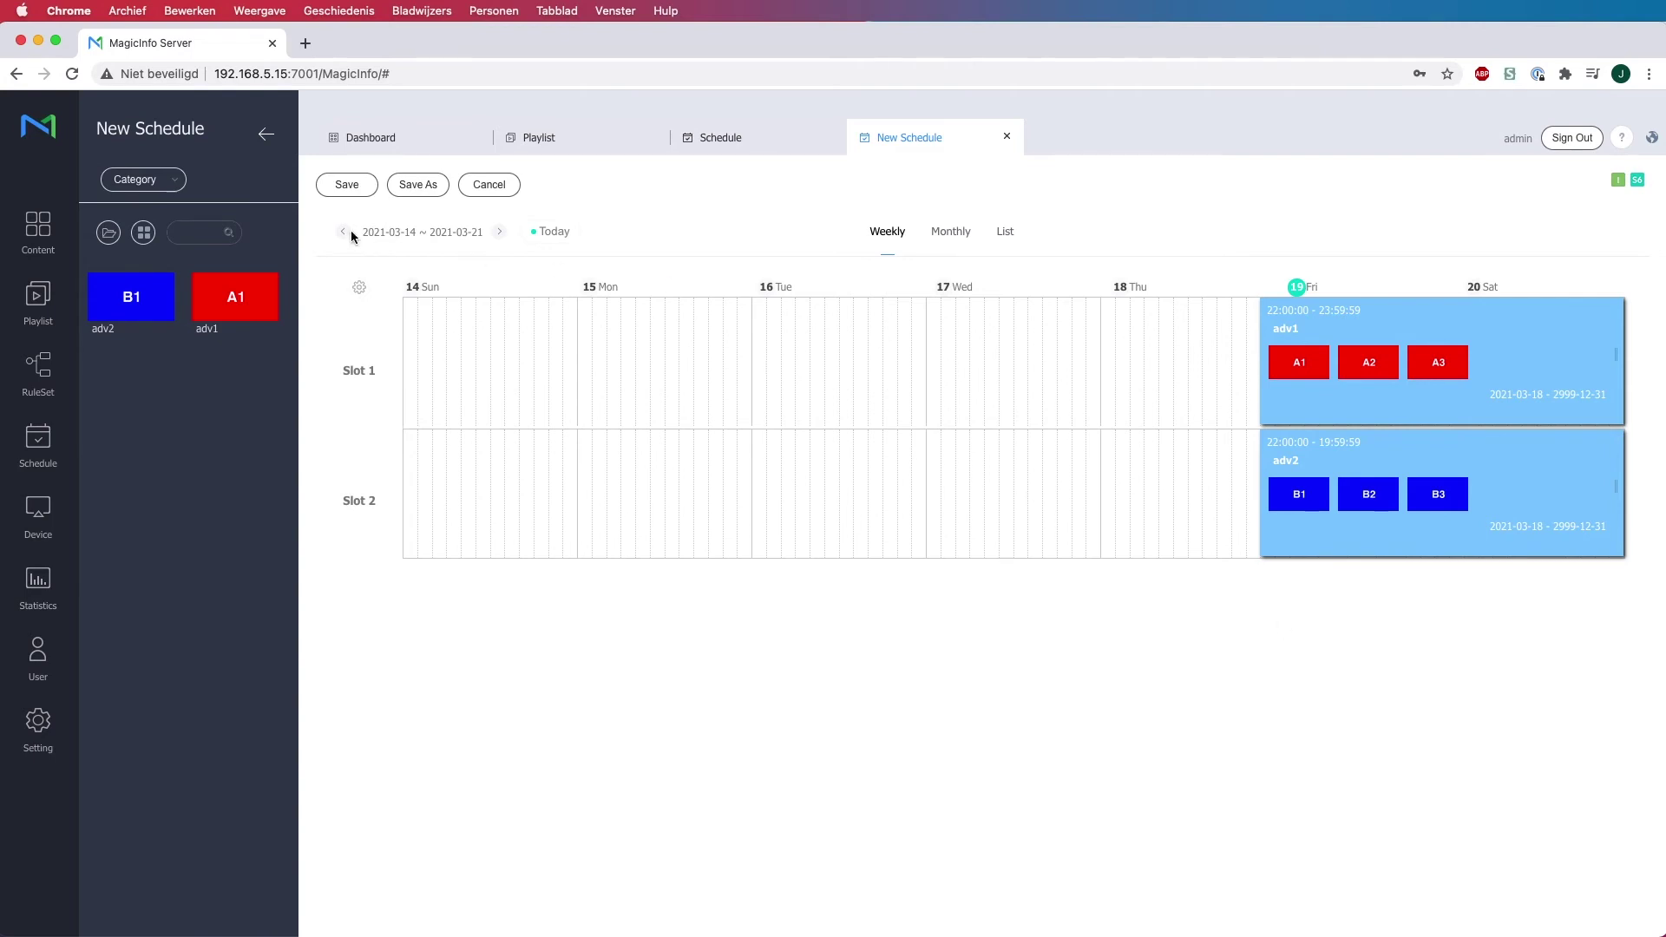
Step: Name the schedule adv and save and publish it to the Sales device group
{"action": "left_click", "coordinate": [346, 185]}
{"action": "triple_click", "coordinate": [821, 365]}
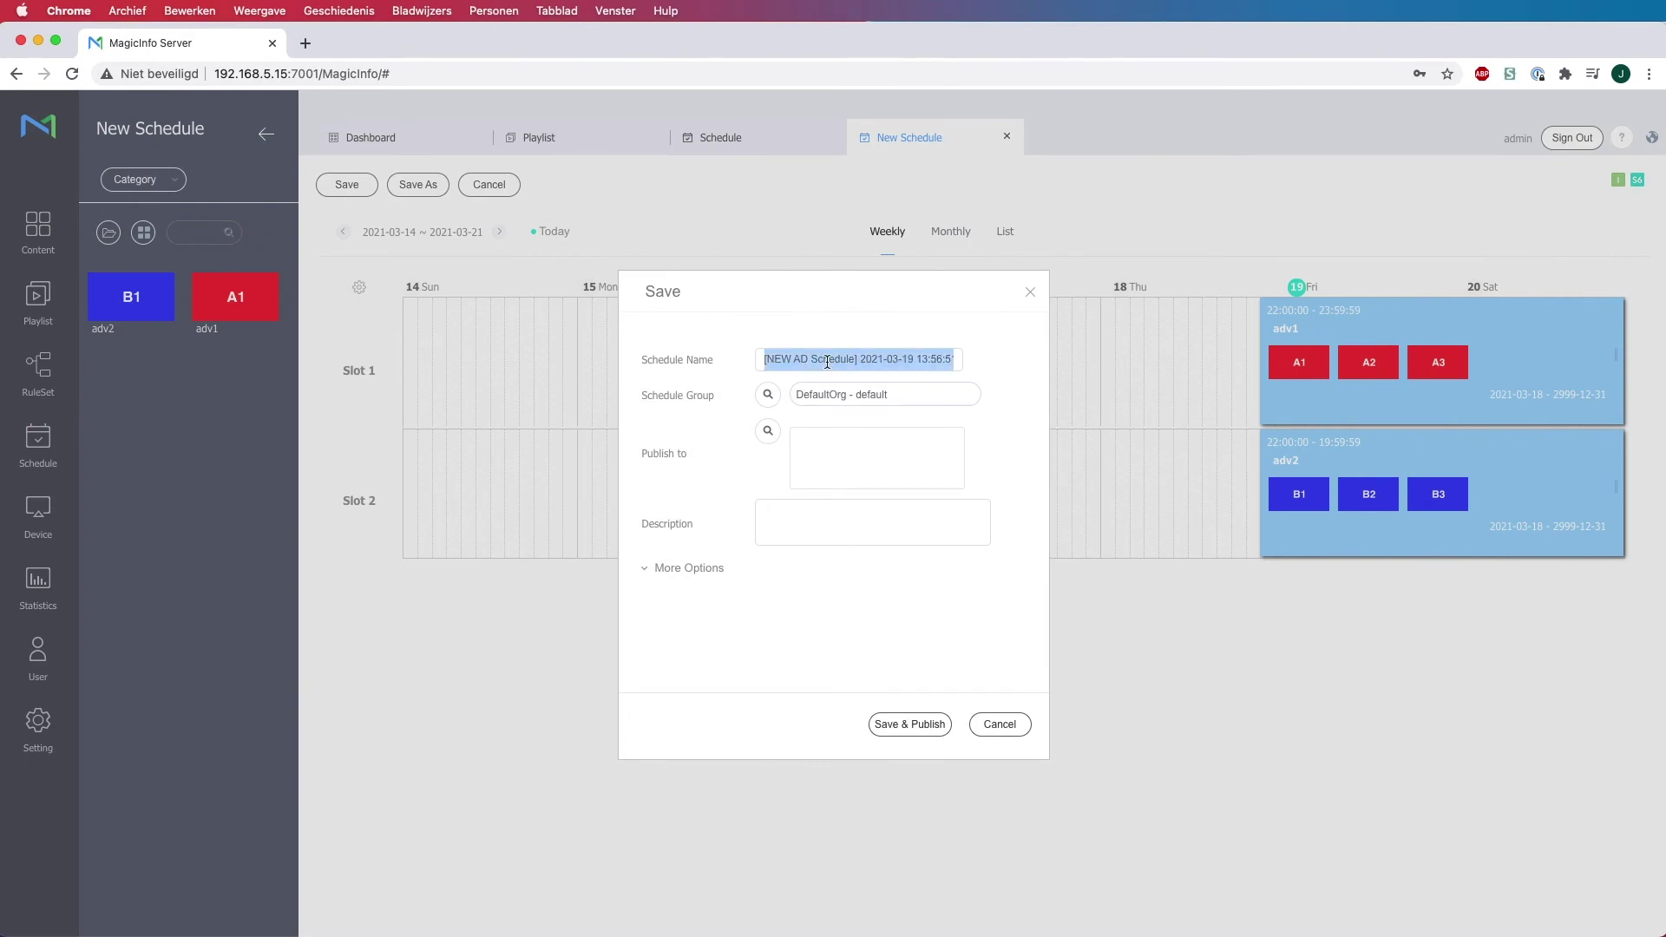
{"action": "type", "text": "adv"}
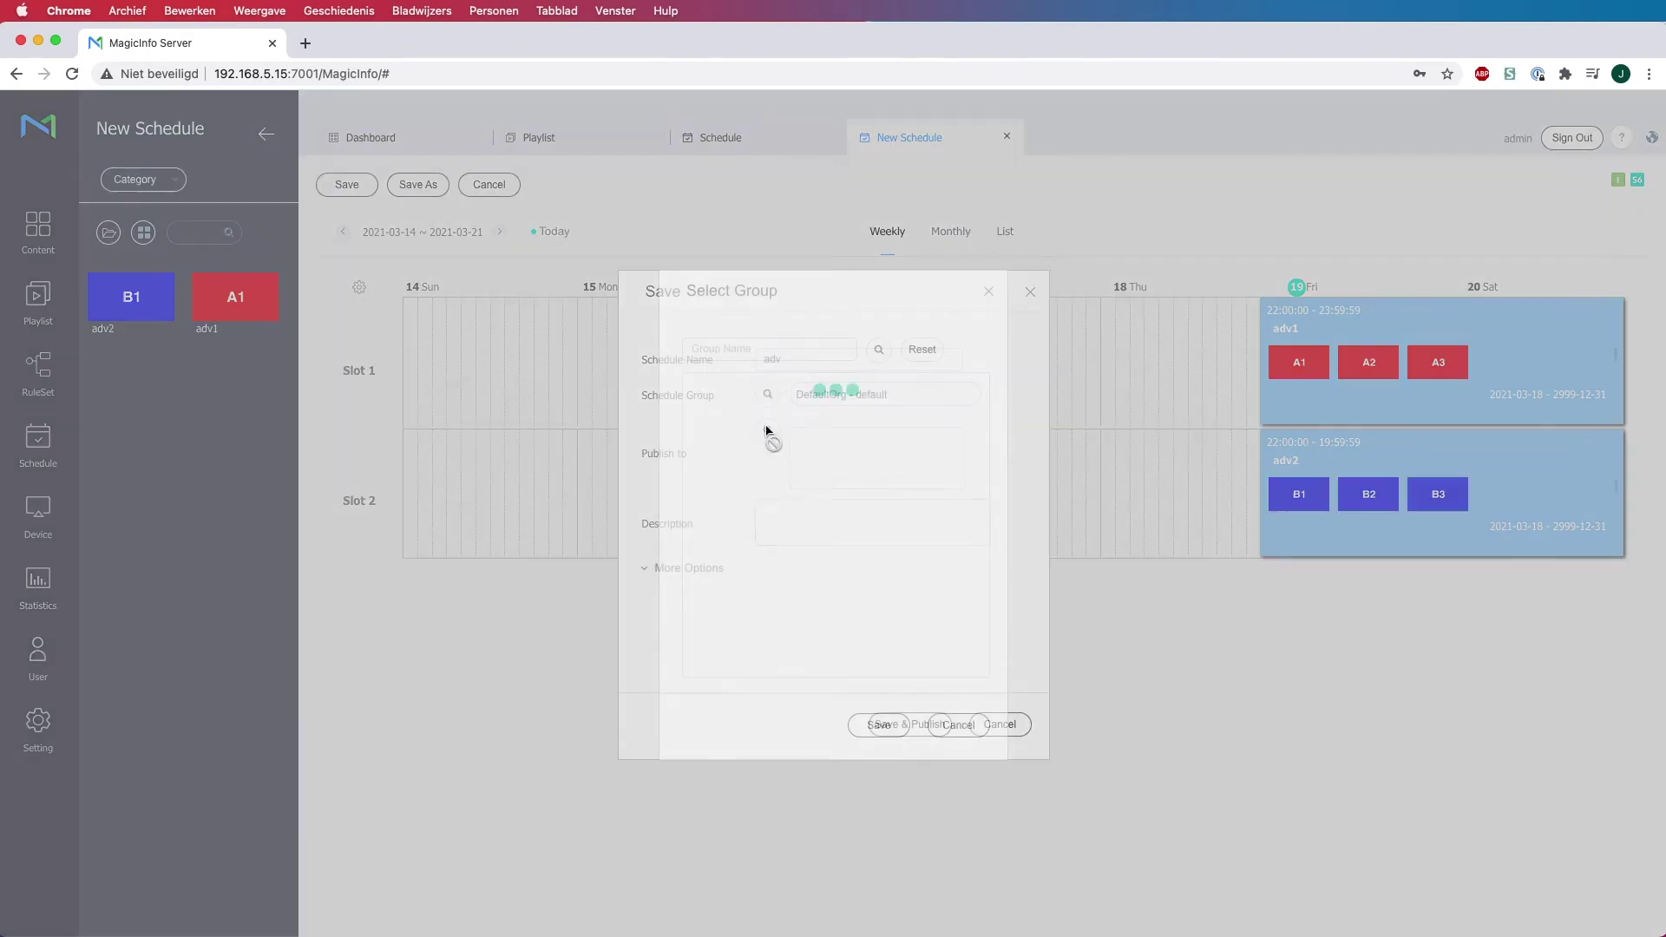
{"action": "left_click", "coordinate": [768, 432]}
{"action": "left_click", "coordinate": [702, 482]}
{"action": "scroll", "coordinate": [733, 503], "scroll_direction": "down", "scroll_amount": 3}
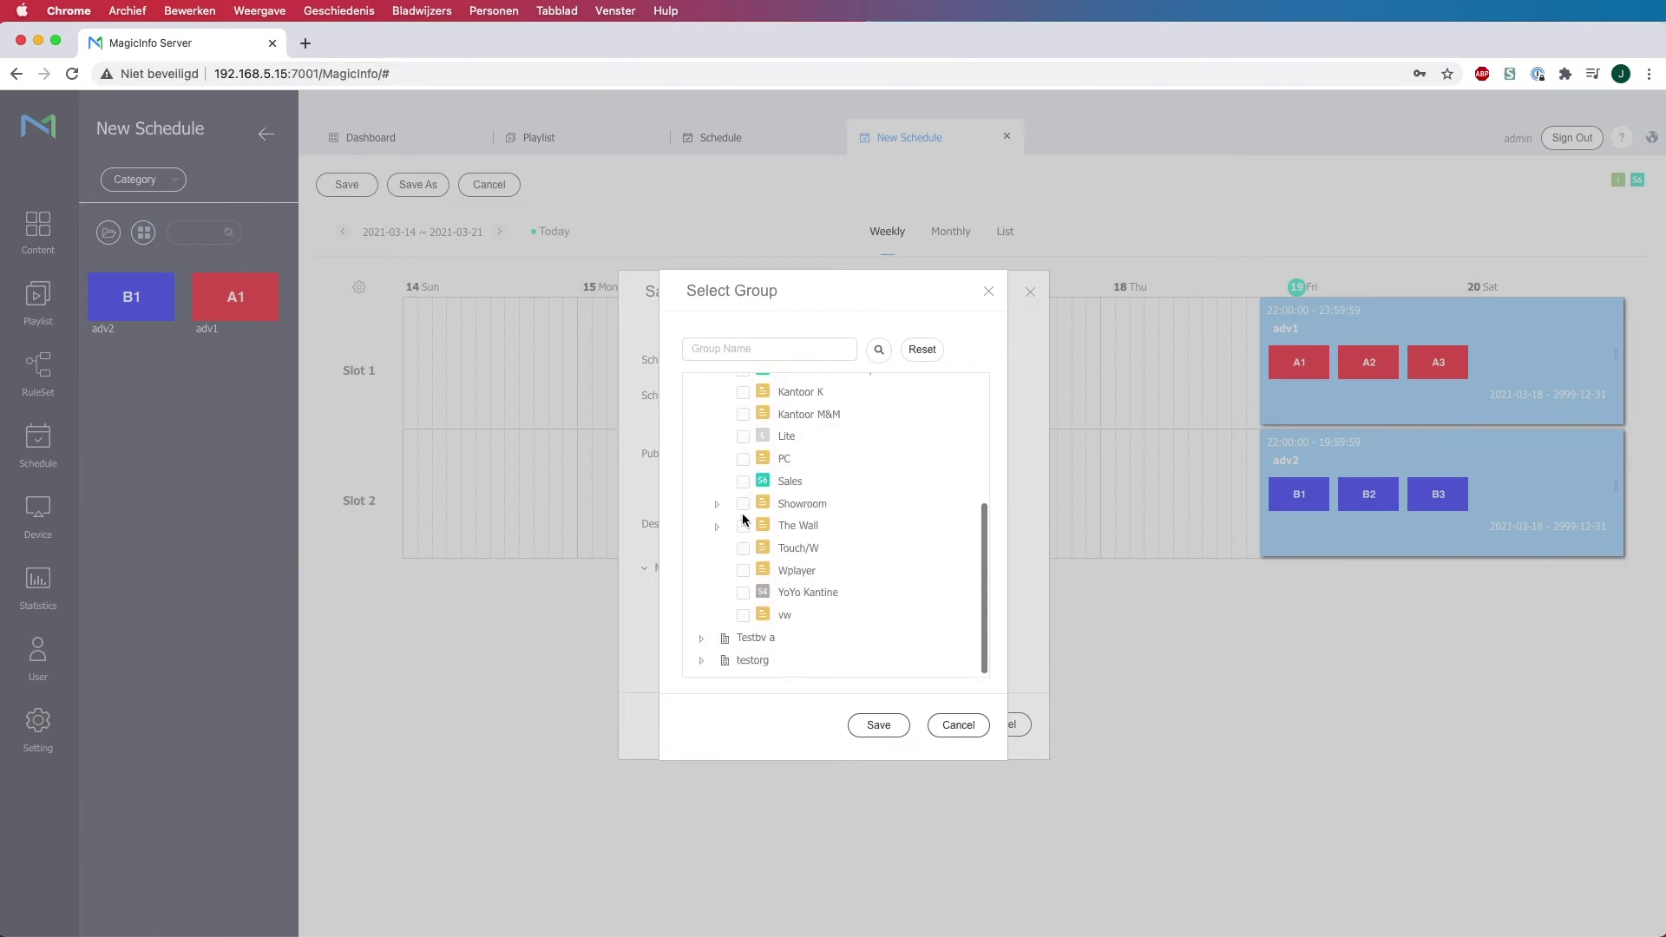
{"action": "left_click", "coordinate": [744, 482]}
{"action": "left_click", "coordinate": [880, 726]}
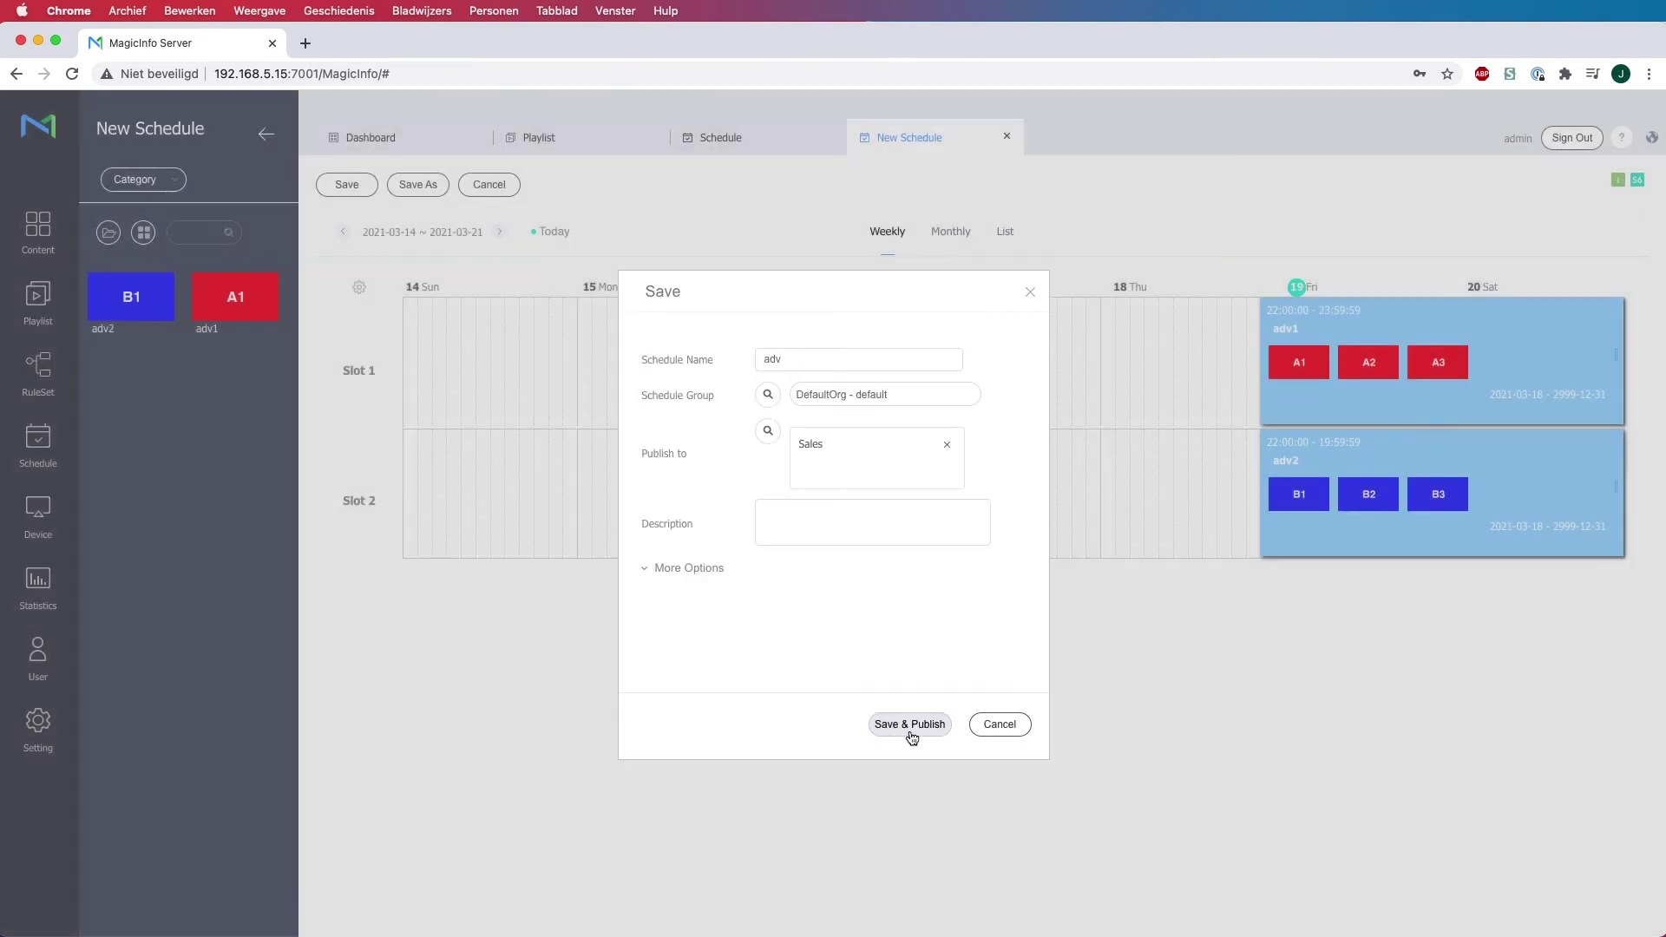
{"action": "left_click", "coordinate": [910, 724]}
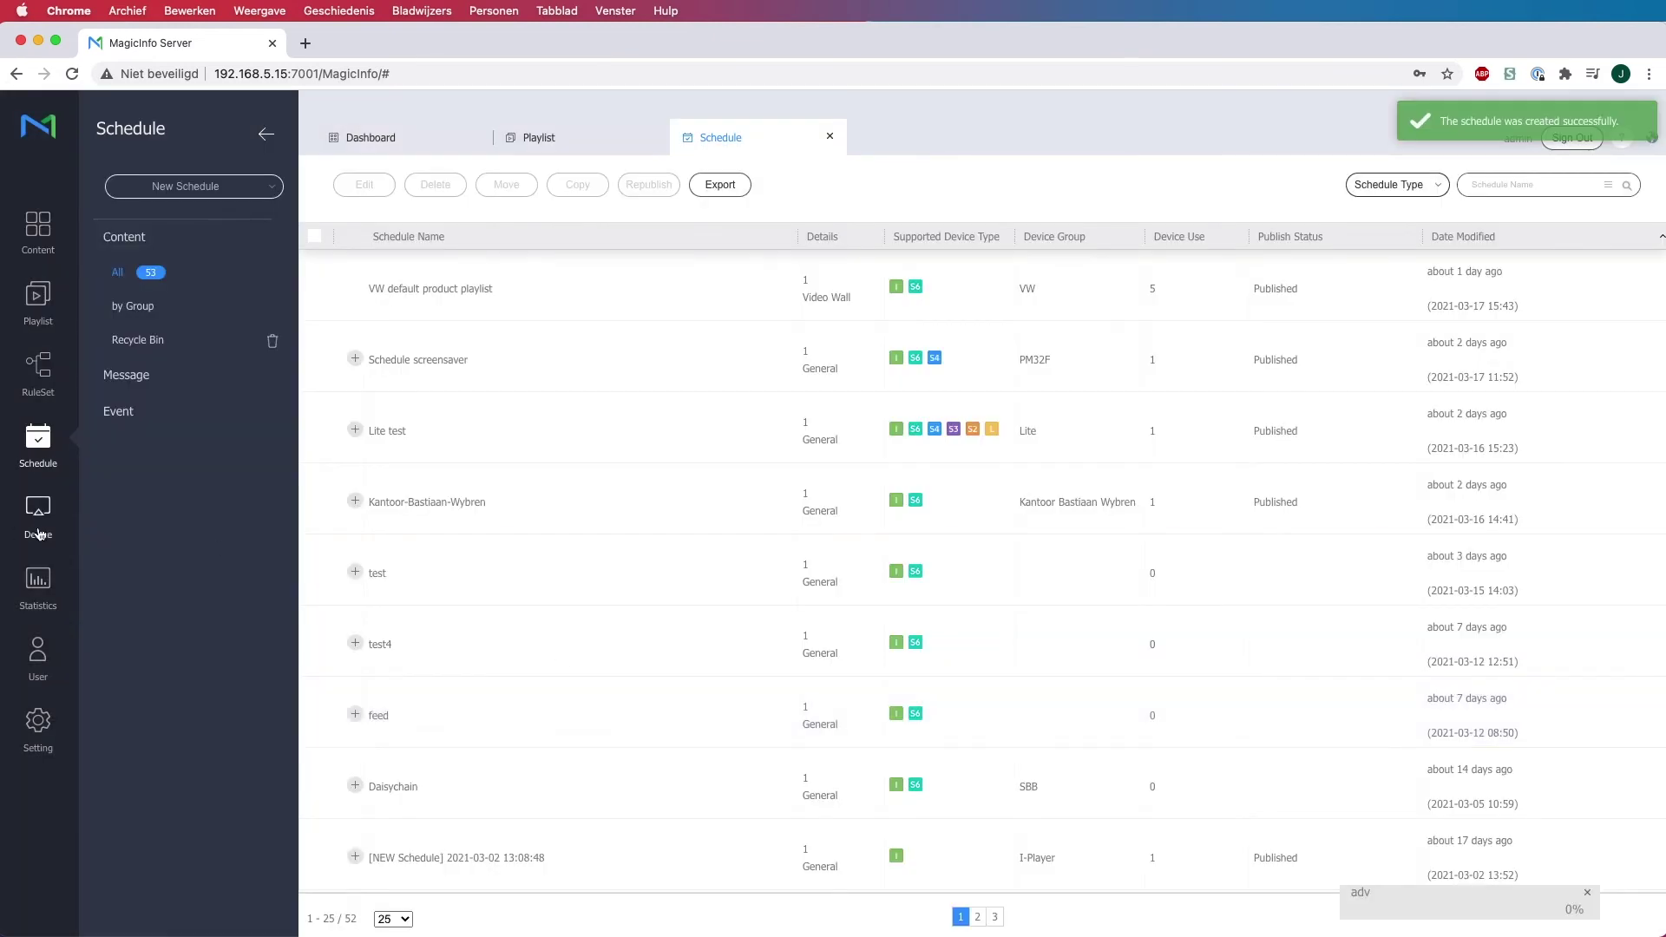
Step: Open the device list and view the details of ScreenCom_S6_Test
{"action": "left_click", "coordinate": [38, 517]}
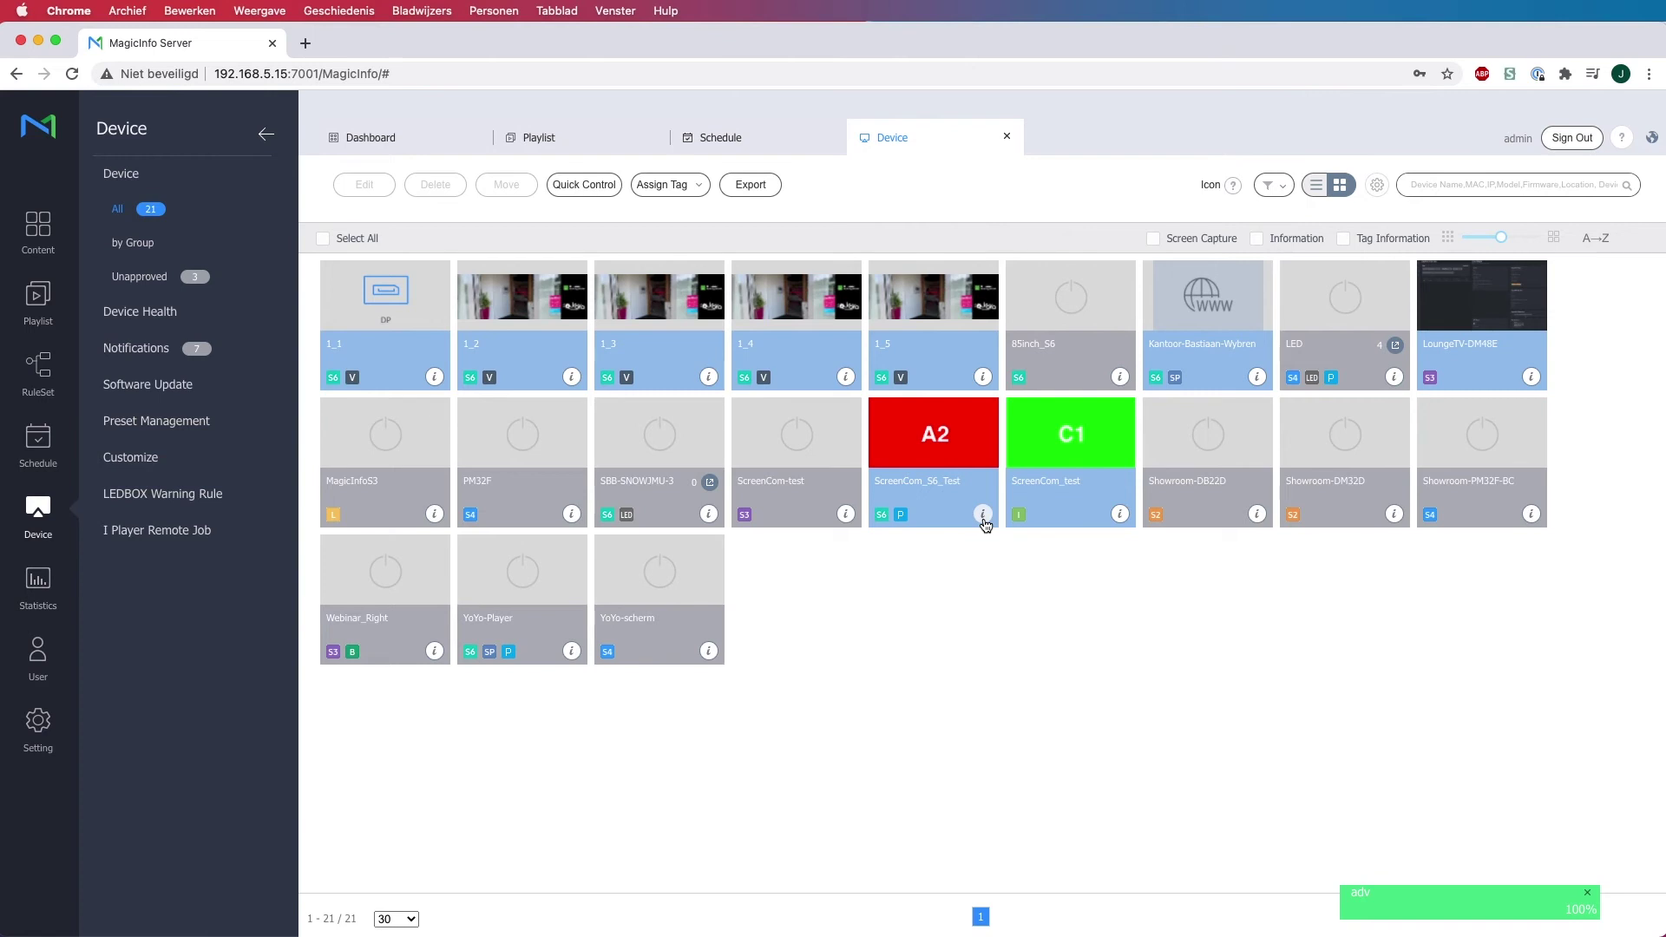
{"action": "left_click", "coordinate": [983, 515]}
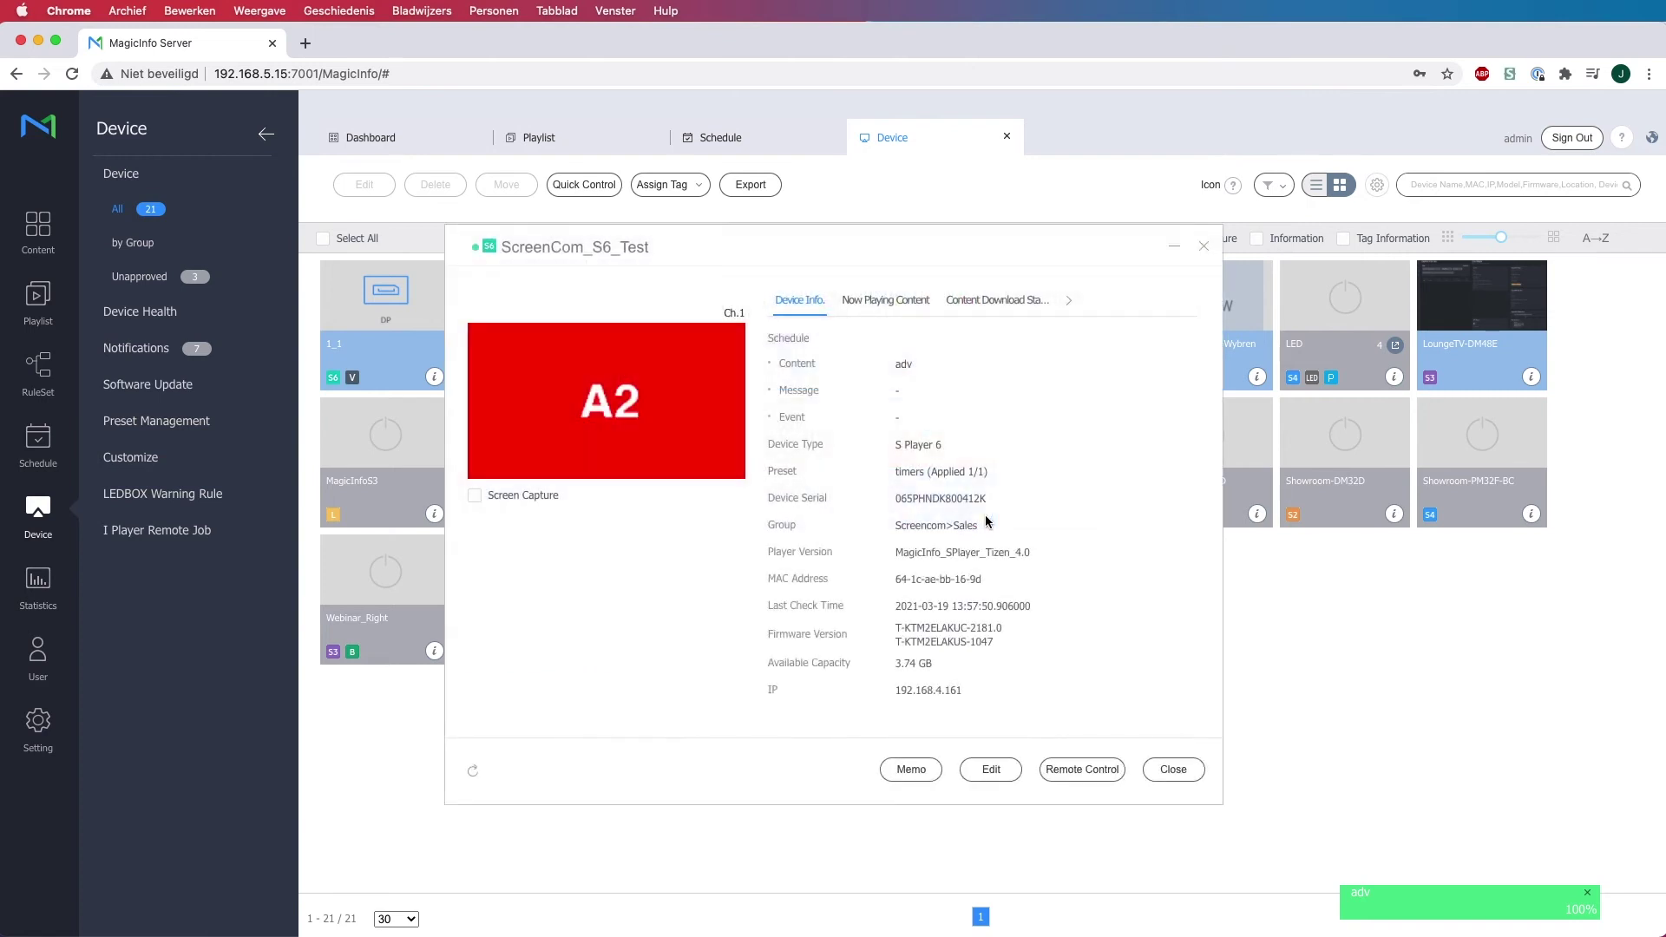
Step: Launch remote control for device ScreenCom_S6_Test from its device info dialog
{"action": "left_click", "coordinate": [1082, 779]}
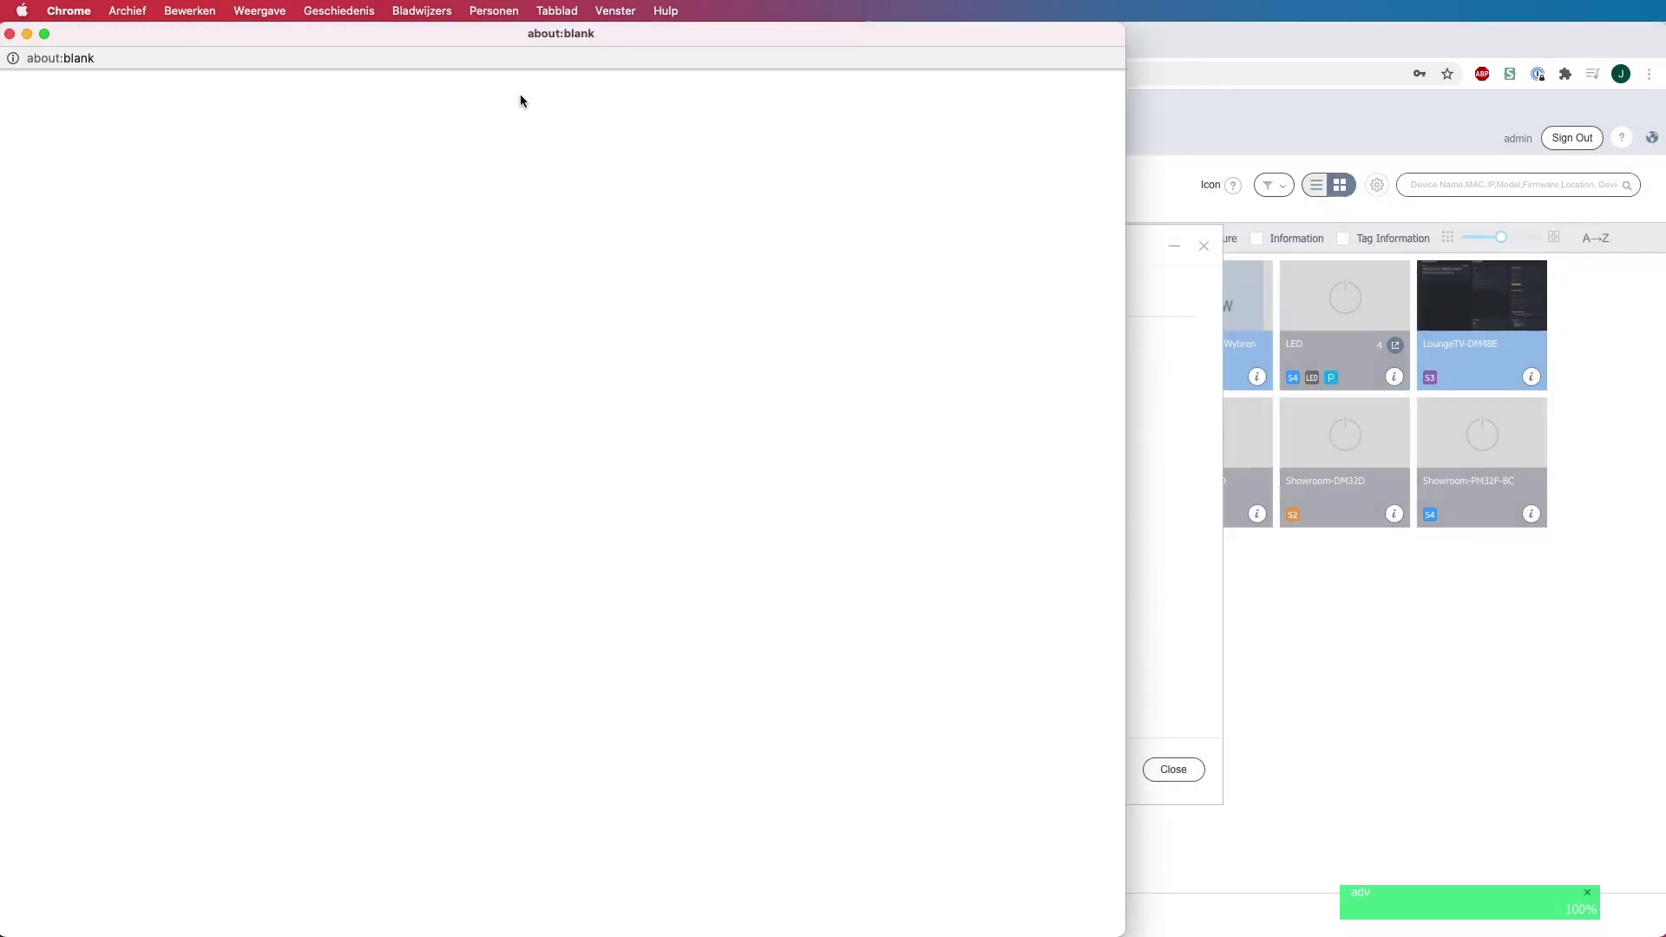